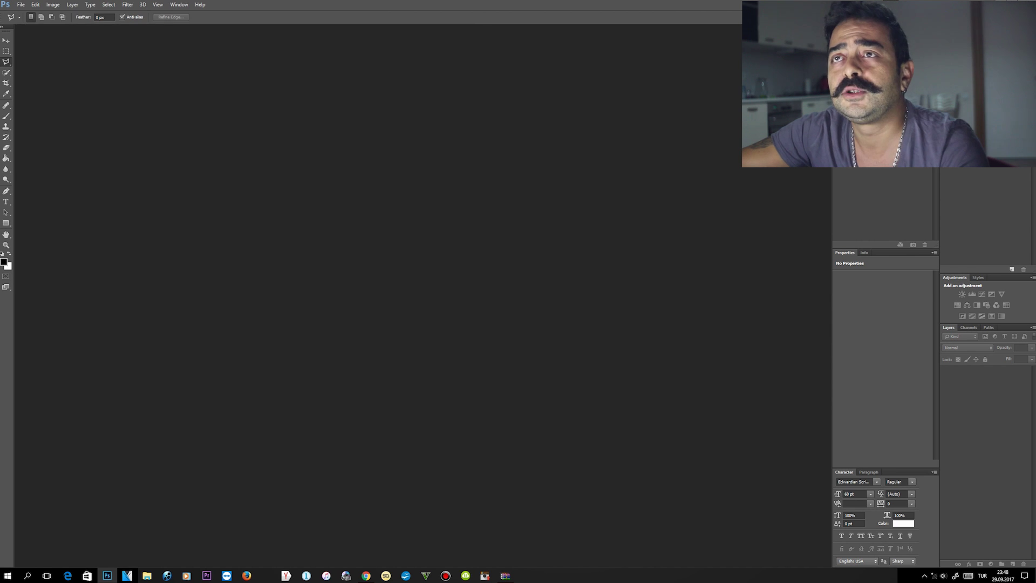
Step: Bring up Photoshop's Open dialog with Ctrl+O
key(ctrl+o)
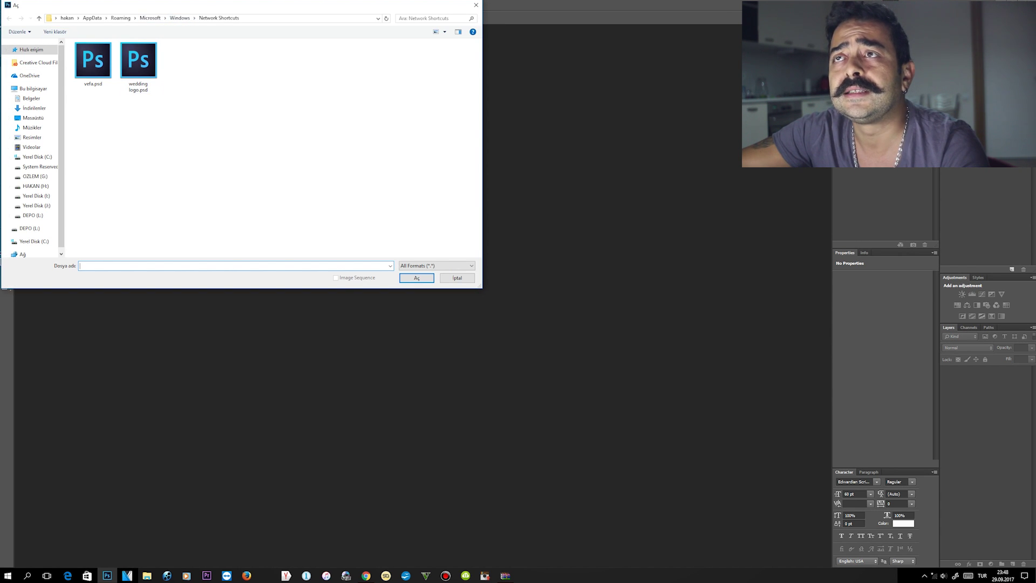
Step: Copy the current folder path, then browse to the wedding folder on DEPO (L:)
click(297, 18)
right_click(147, 18)
click(170, 45)
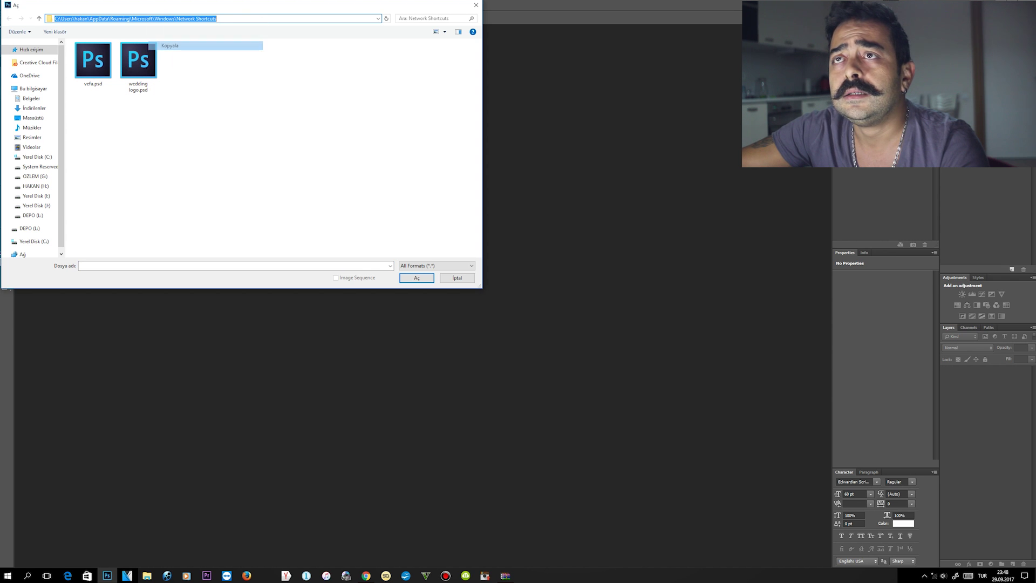
click(36, 186)
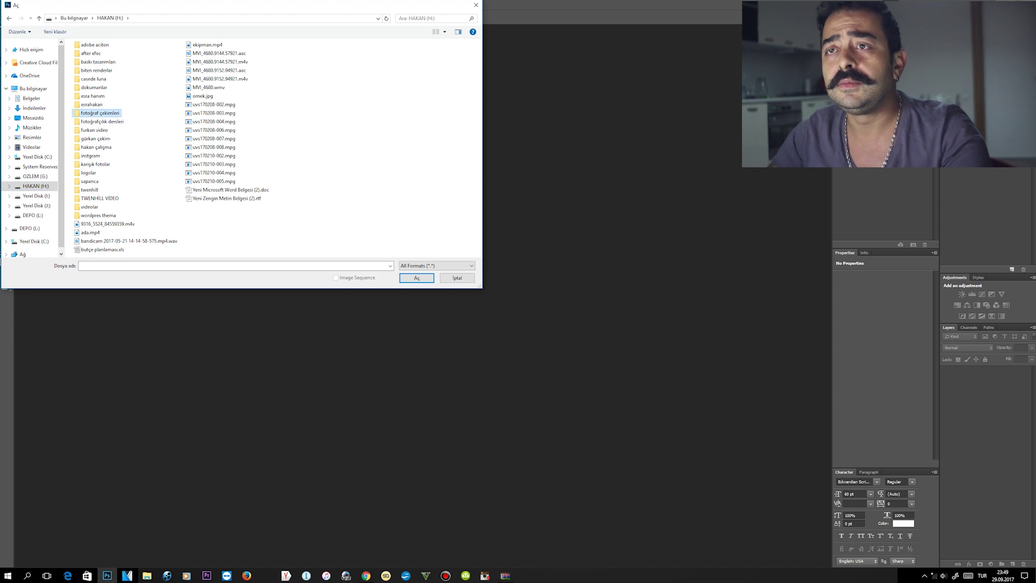
double_click(98, 215)
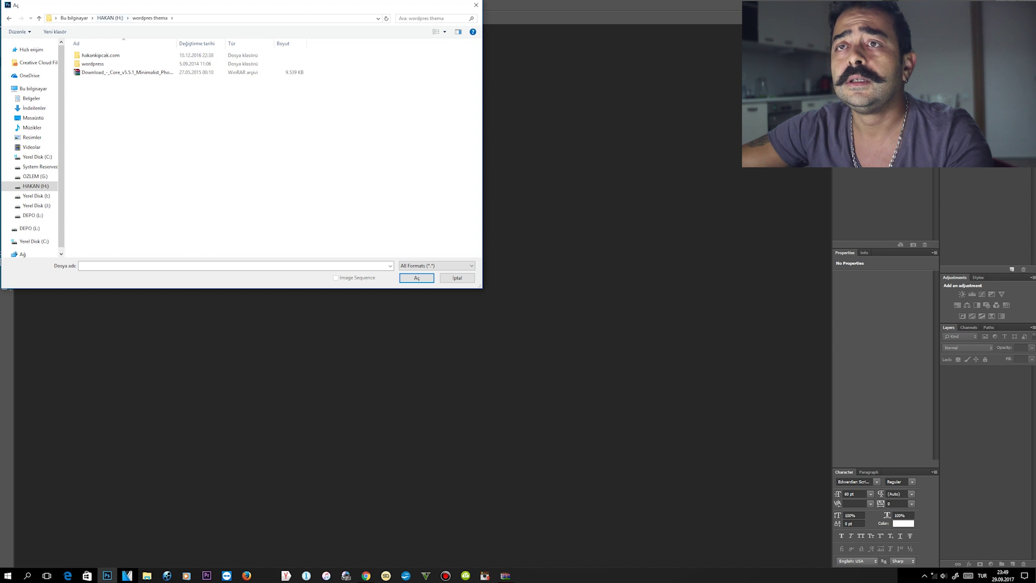
click(32, 215)
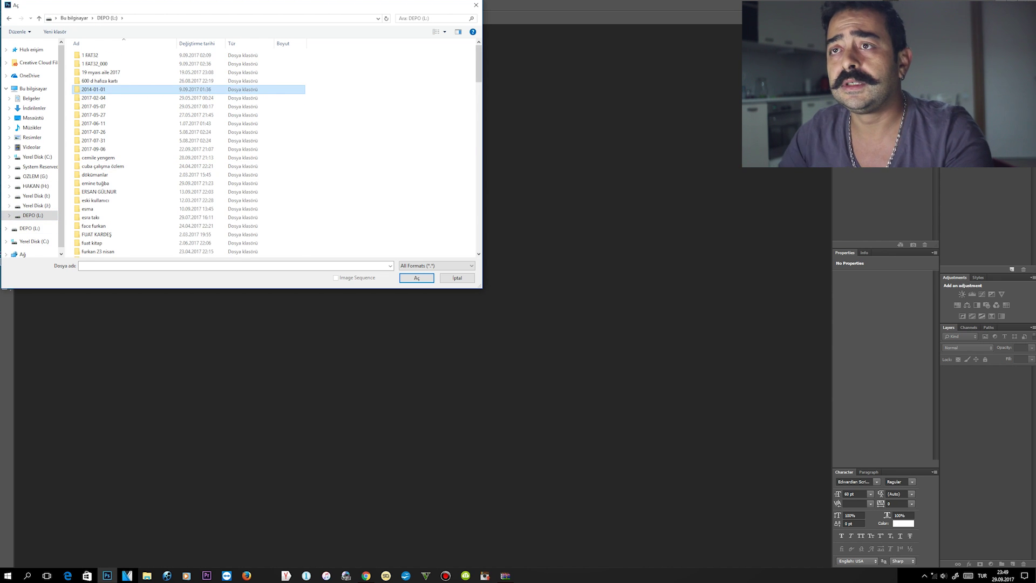
scroll(162, 87, down, 10)
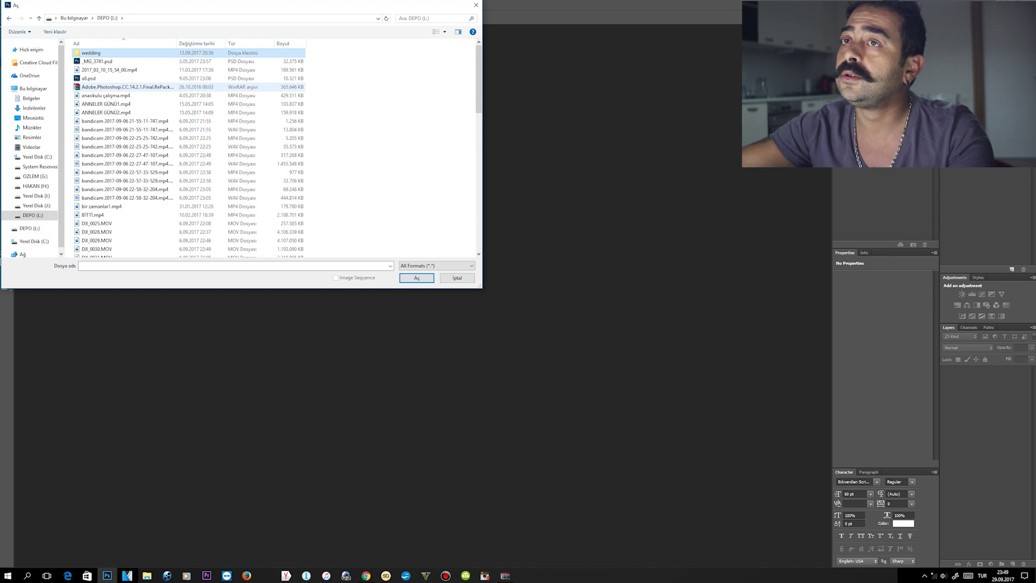
key(Return)
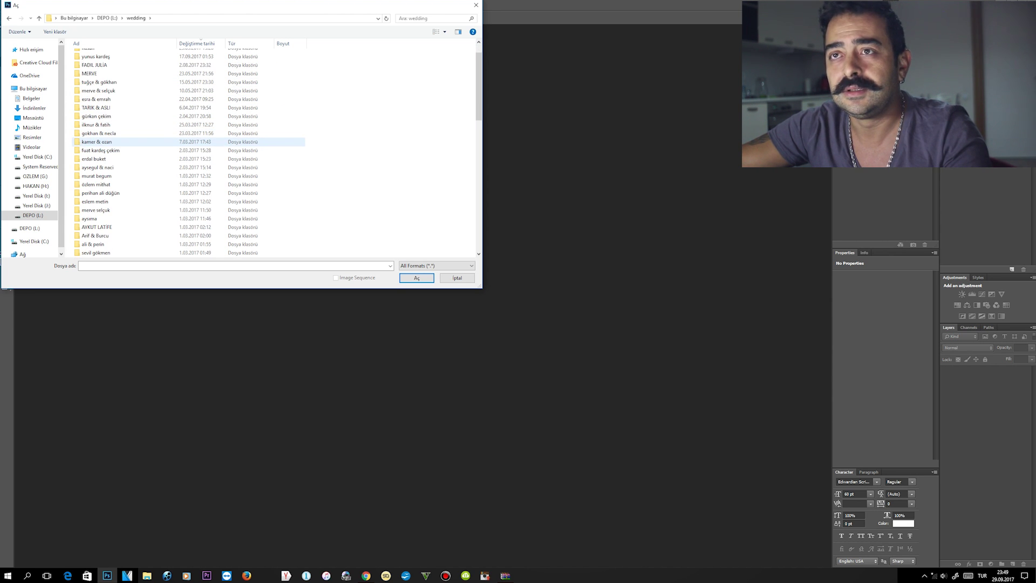
Step: Scroll the wedding folder list and check two couples' folders before returning
scroll(108, 150, down, 2)
scroll(108, 150, down, 2)
scroll(108, 150, down, 4)
scroll(108, 150, down, 4)
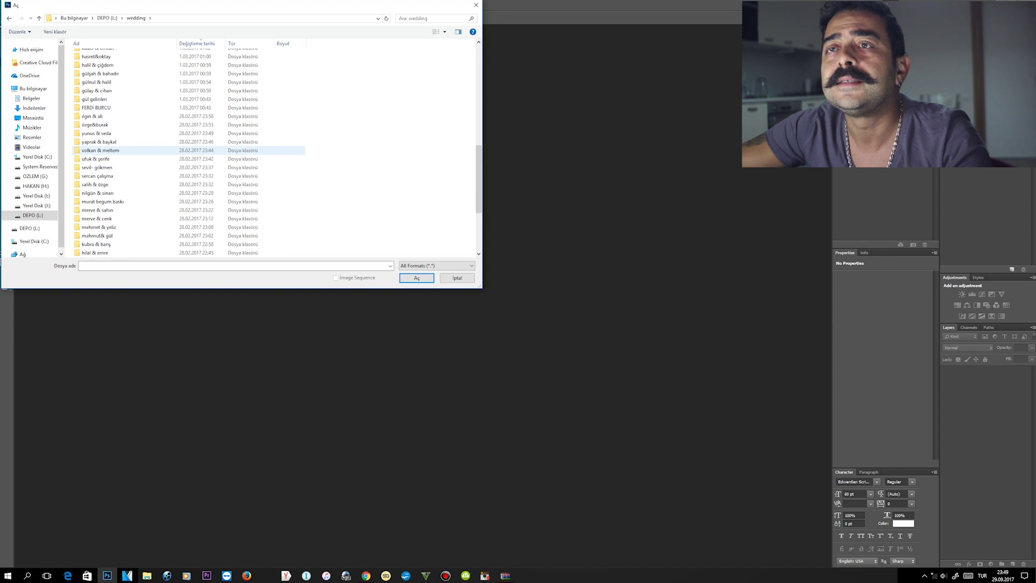
scroll(108, 149, up, 3)
scroll(108, 148, up, 3)
scroll(108, 146, up, 3)
scroll(108, 99, up, 3)
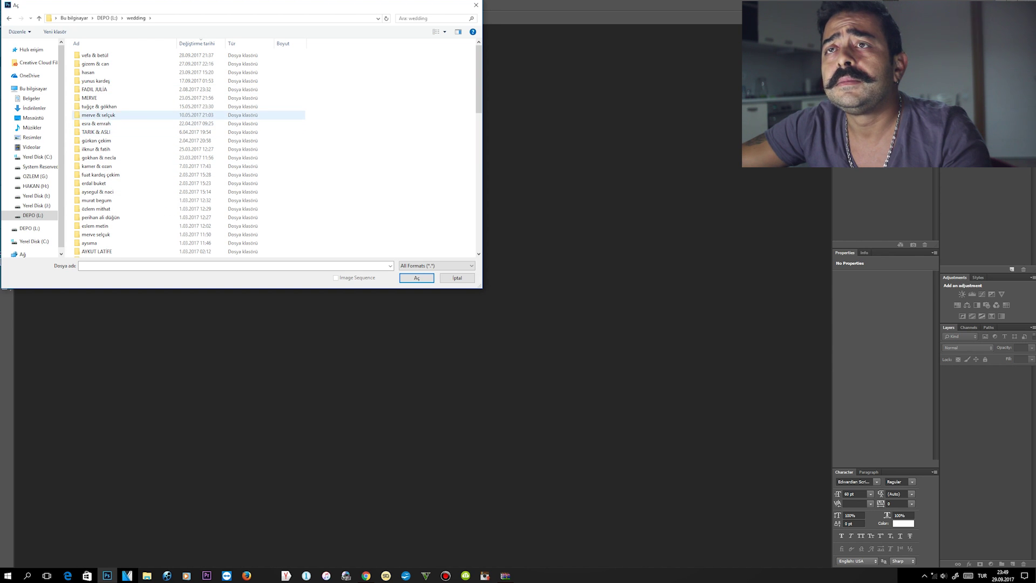
double_click(98, 115)
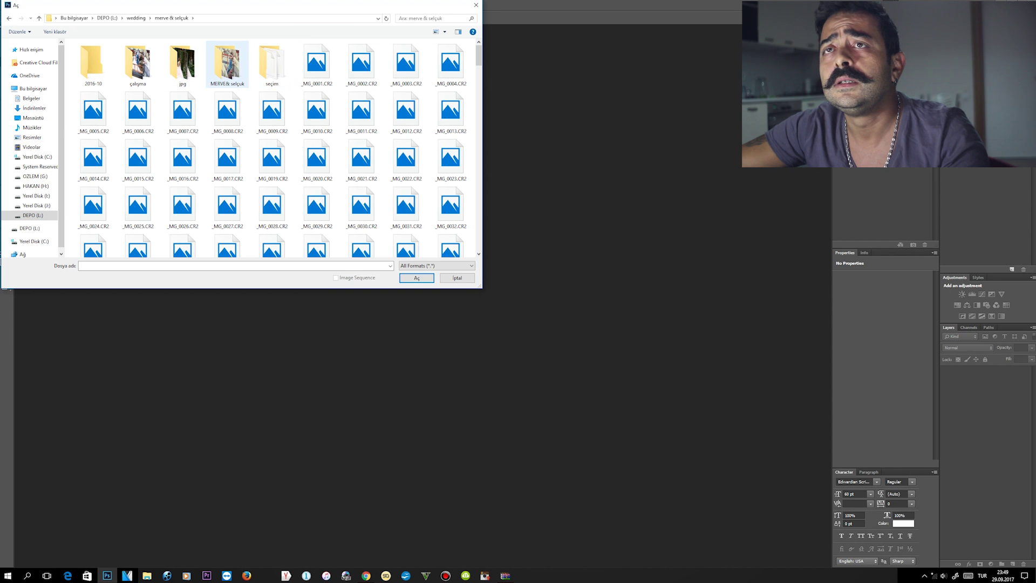
key(alt+Left)
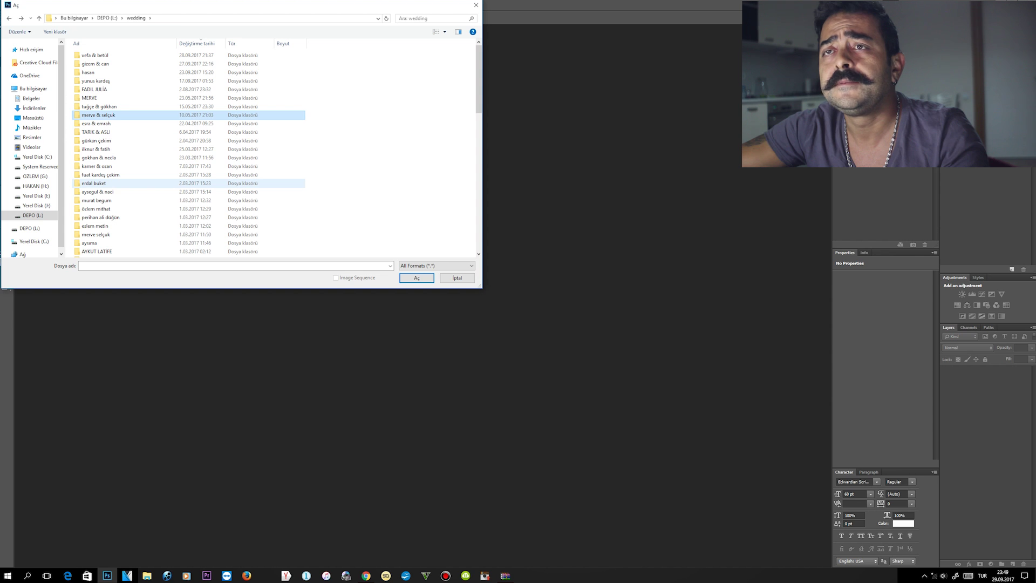
click(100, 200)
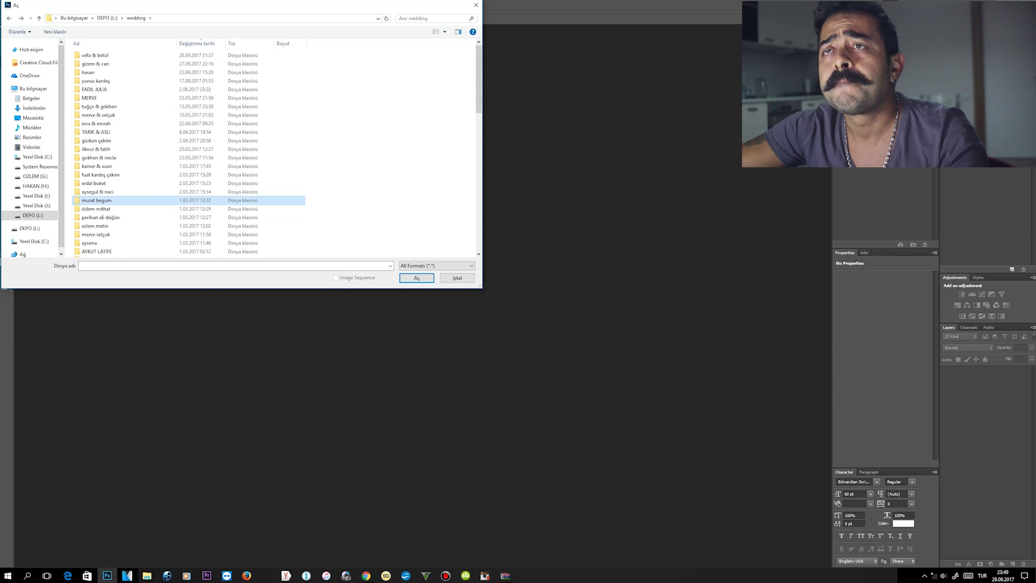
double_click(100, 201)
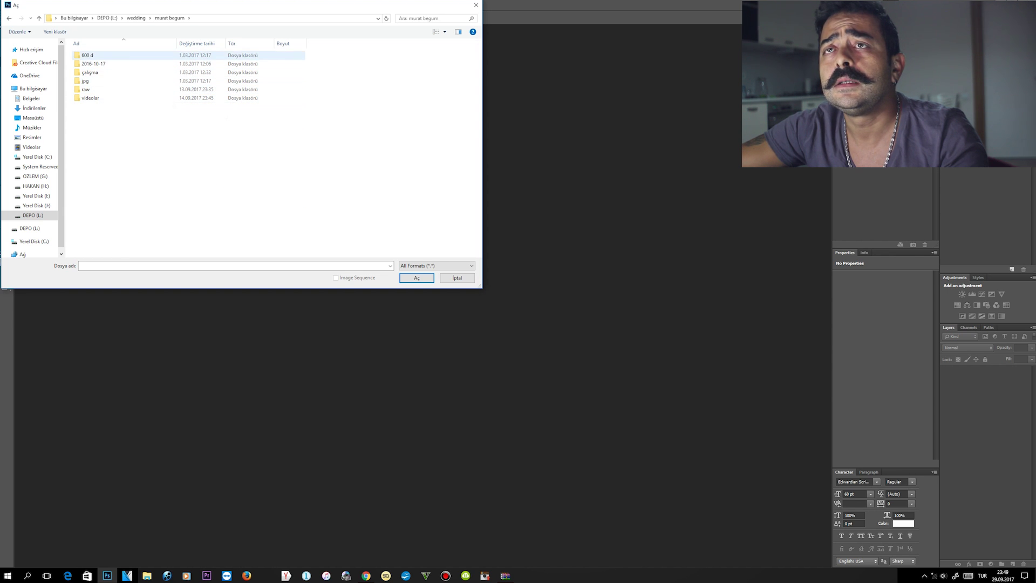
key(alt+Left)
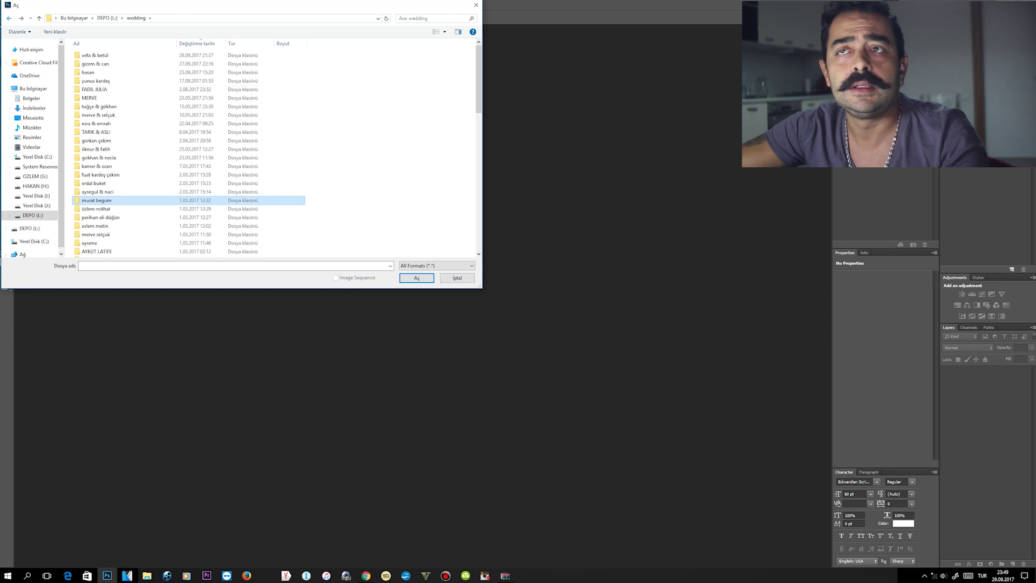
Step: Go into this album couple's baskı folder and choose kapak.psd
double_click(97, 165)
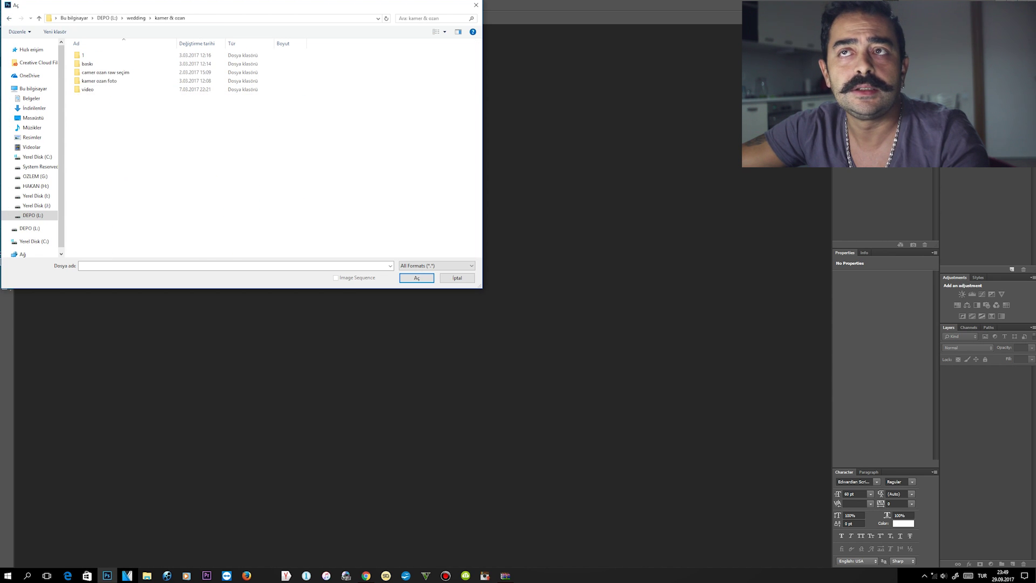
click(97, 63)
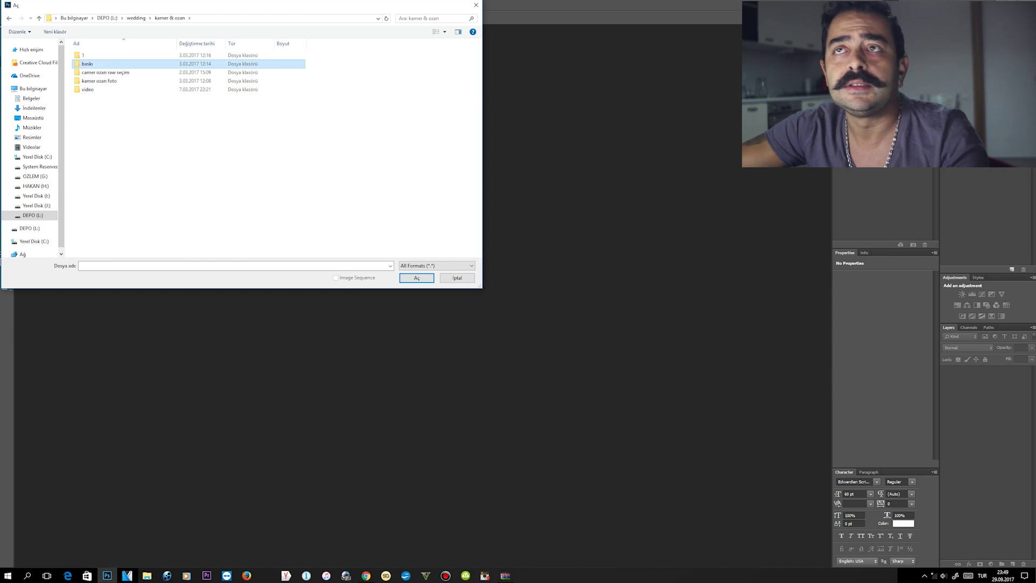
key(Return)
click(139, 116)
right_click(20, 125)
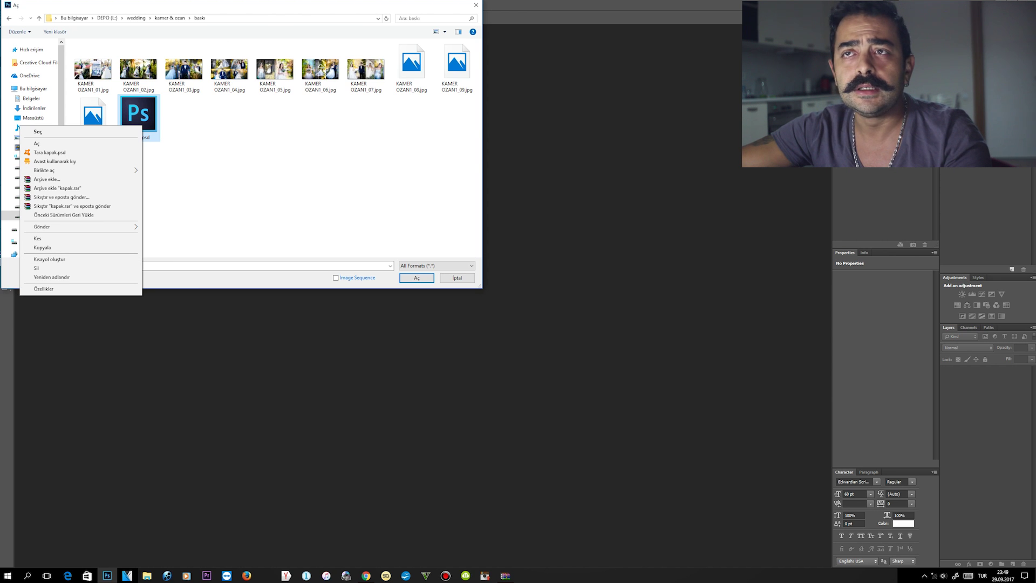
key(Escape)
key(Escape)
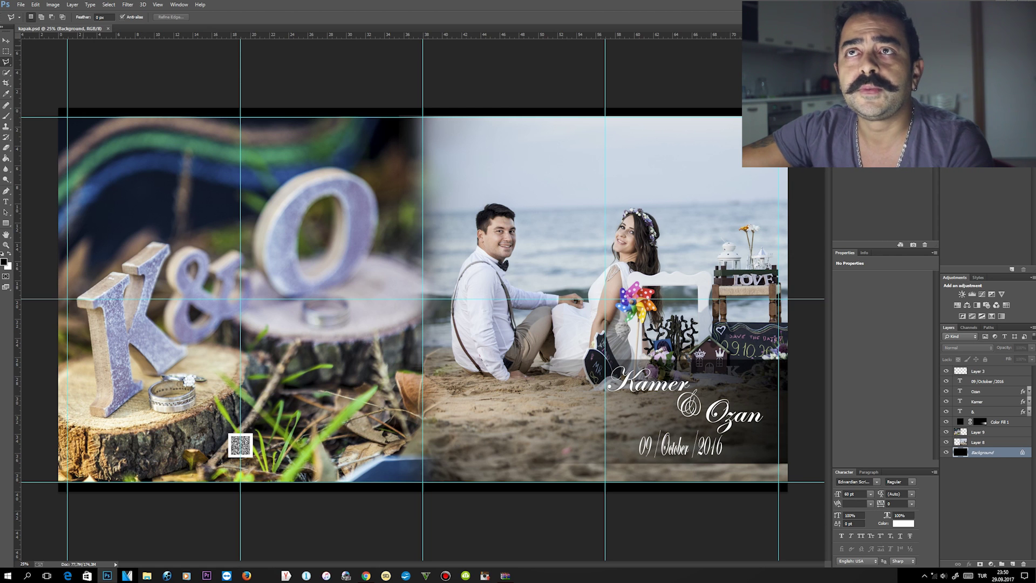
Step: Glance at the Image menu, then hide the layer holding the two cover photos
click(53, 4)
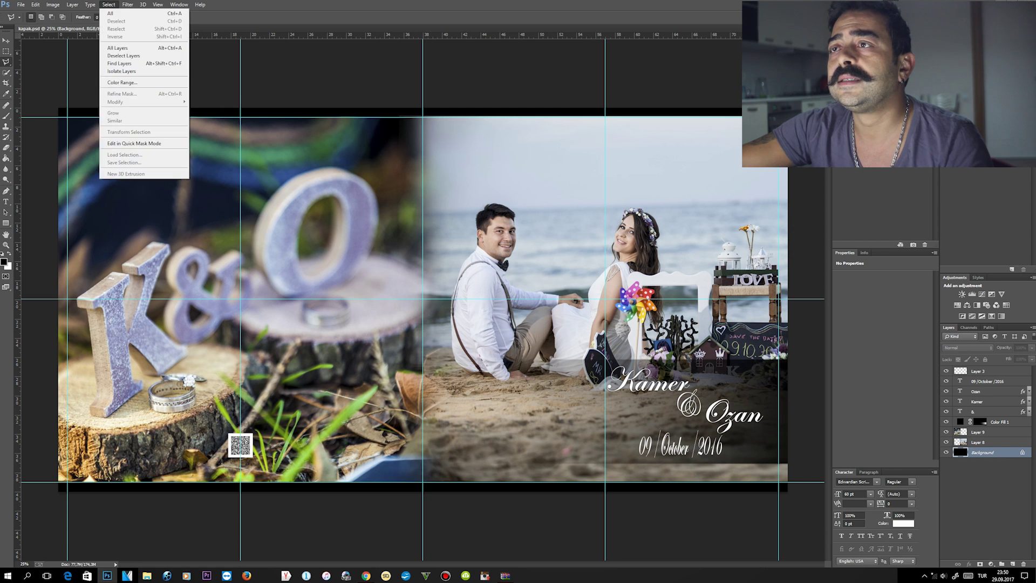
key(Escape)
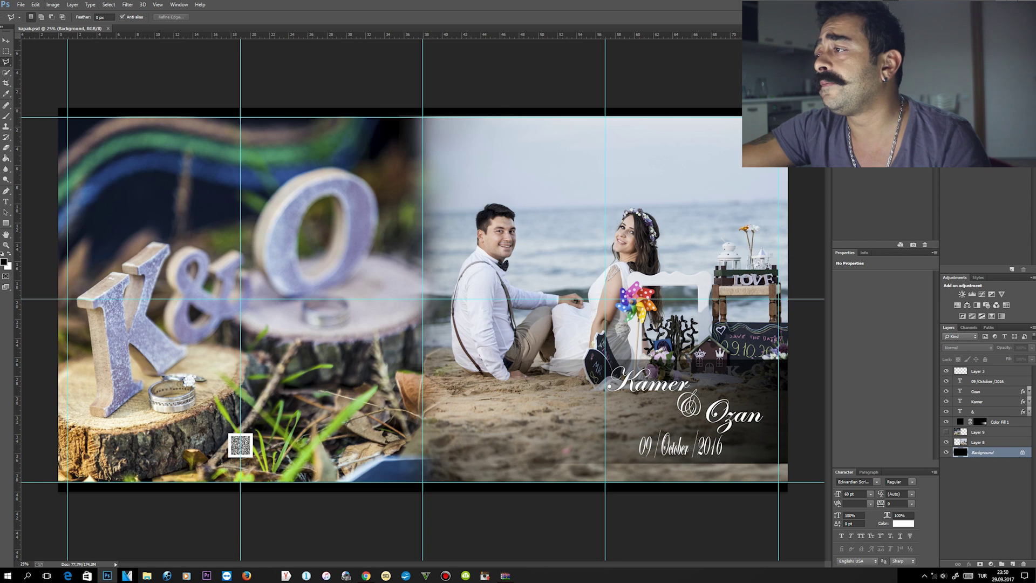
click(946, 442)
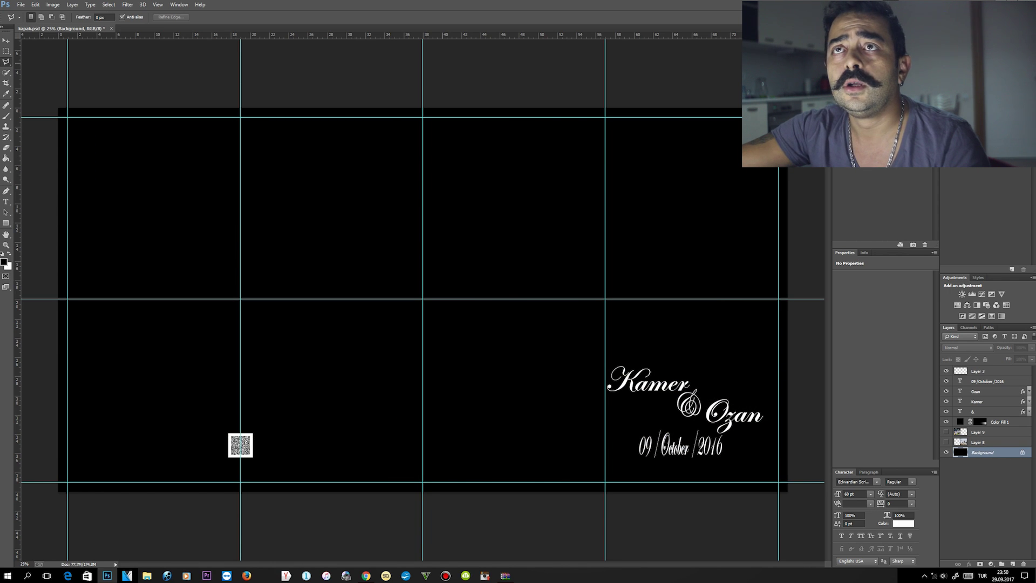
Step: Hide the QR code and script name text layers, then choose File > Open
click(21, 4)
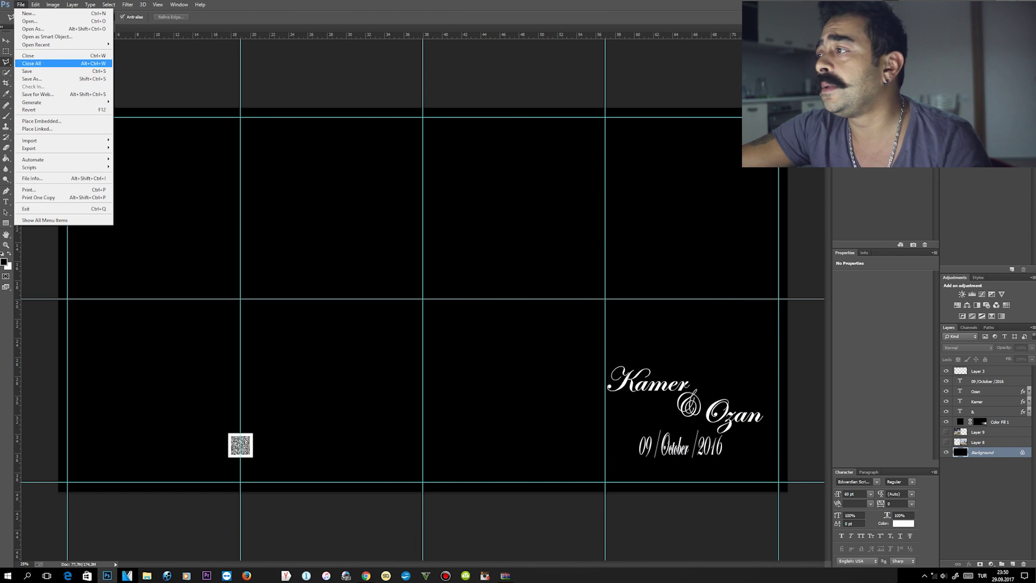
click(945, 371)
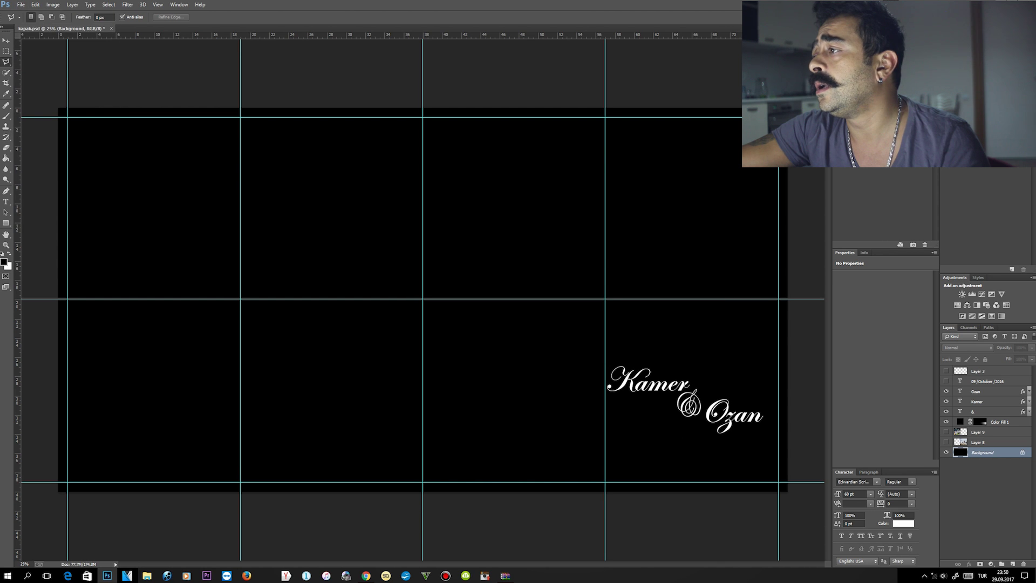
click(946, 421)
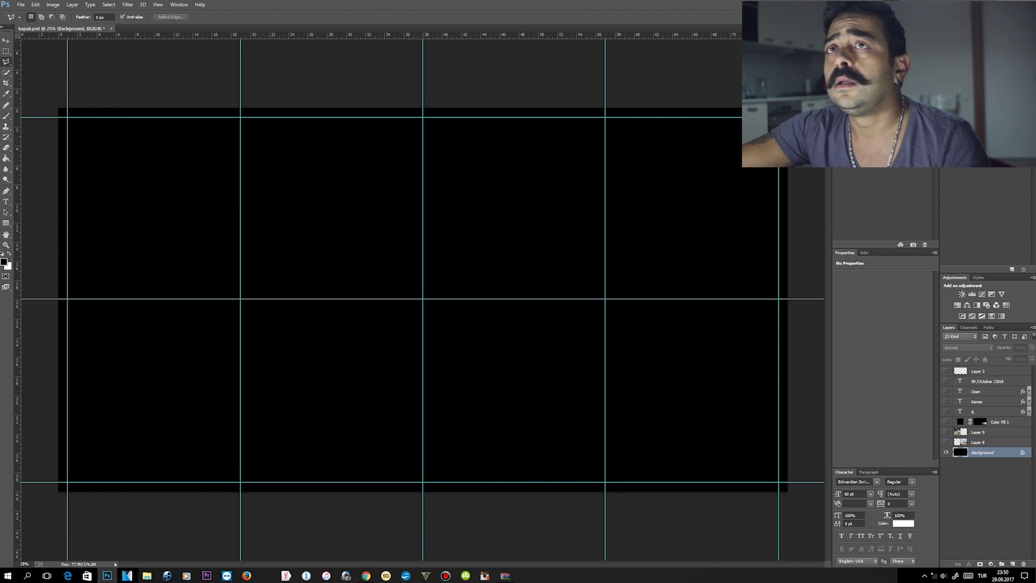
click(21, 5)
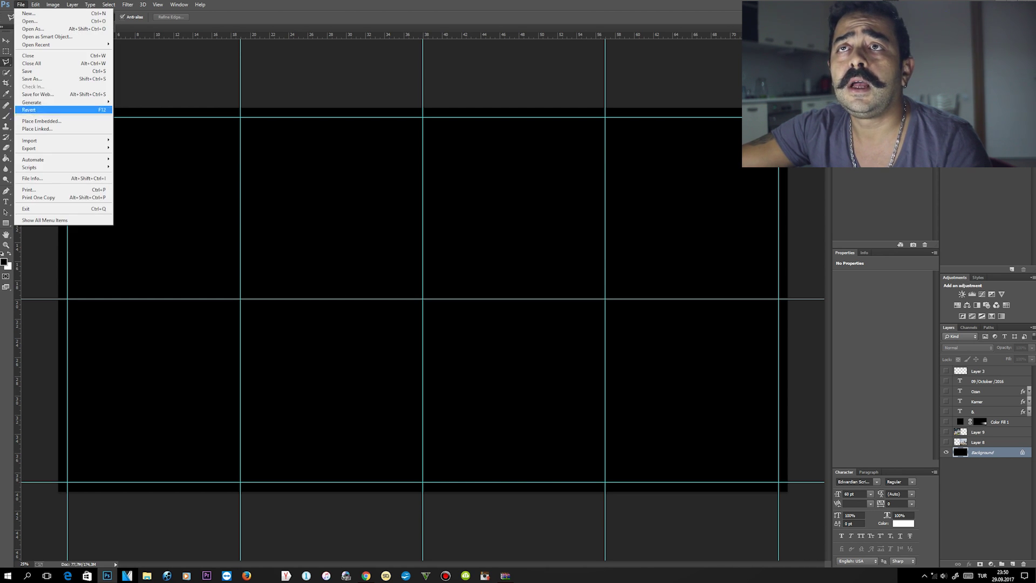
click(30, 21)
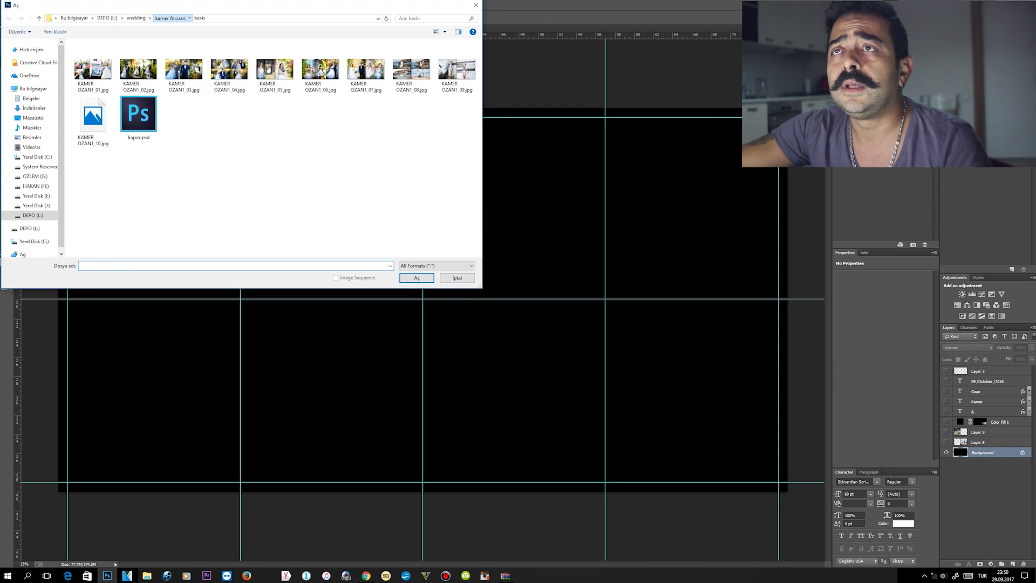
Step: Browse the current couple's folder 1 and baskı subfolders, then return to the wedding list
click(170, 19)
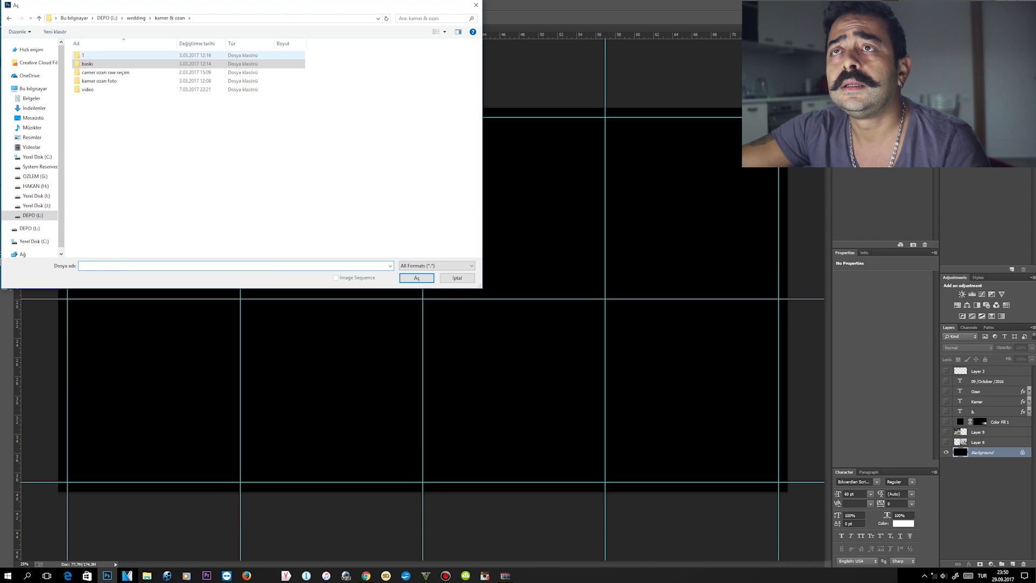
double_click(83, 55)
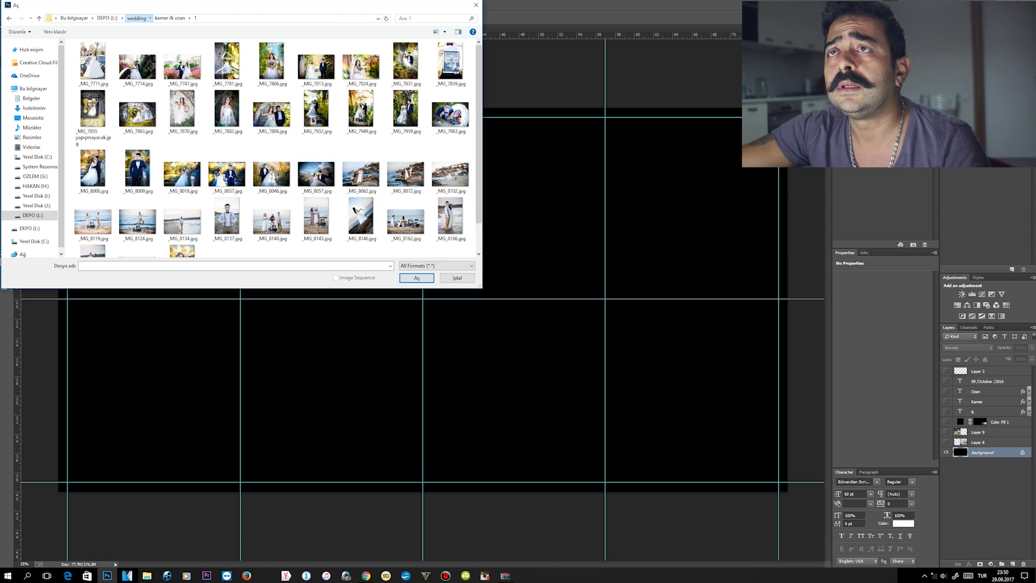
click(136, 18)
double_click(89, 166)
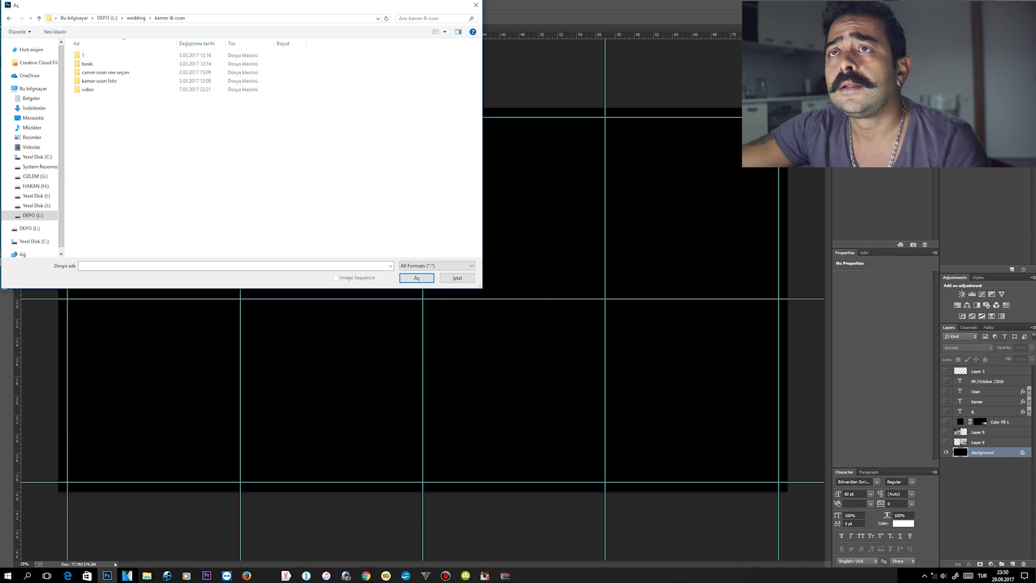
click(105, 72)
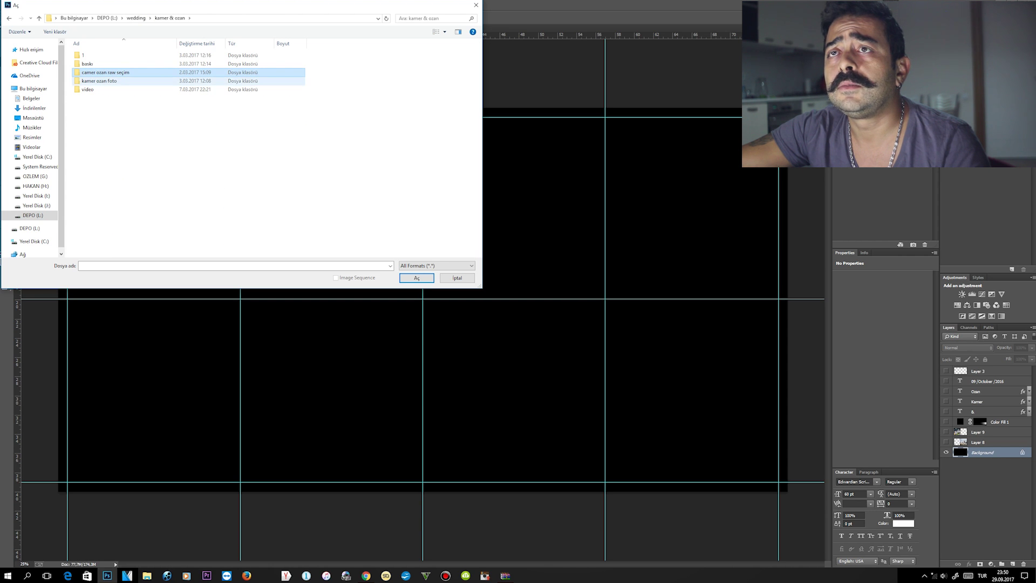
double_click(87, 64)
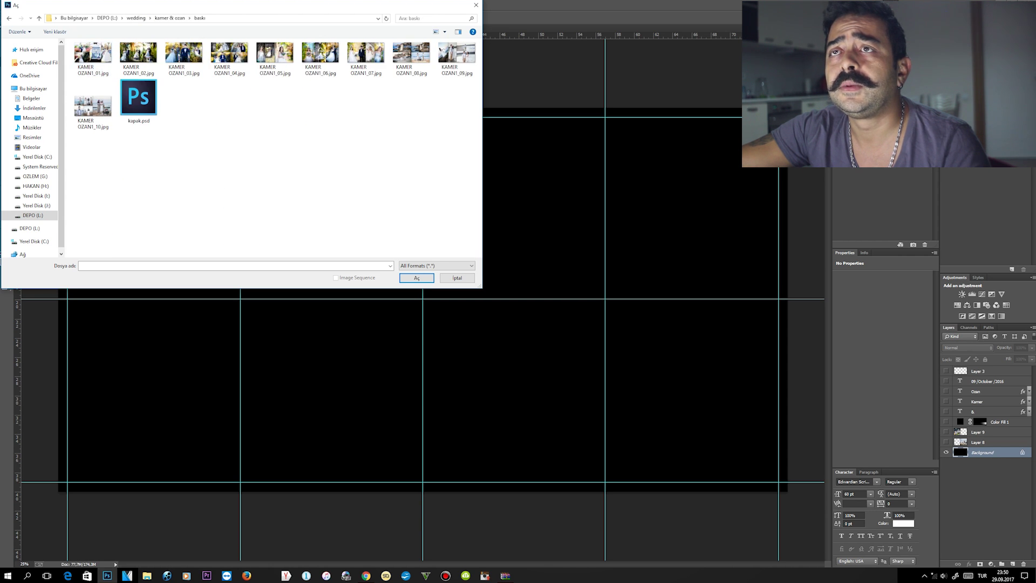
click(169, 18)
click(136, 18)
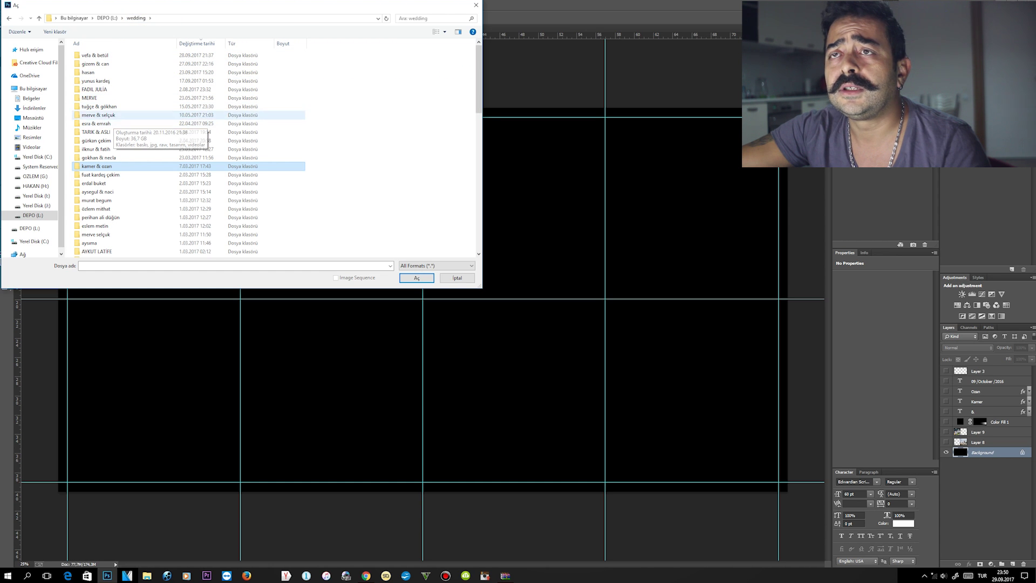
Step: Preview _MG_0018, _MG_0235, _MG_0199, _MG_0069 and _MG_0339 in another couple's çalışma folder
click(98, 115)
double_click(98, 115)
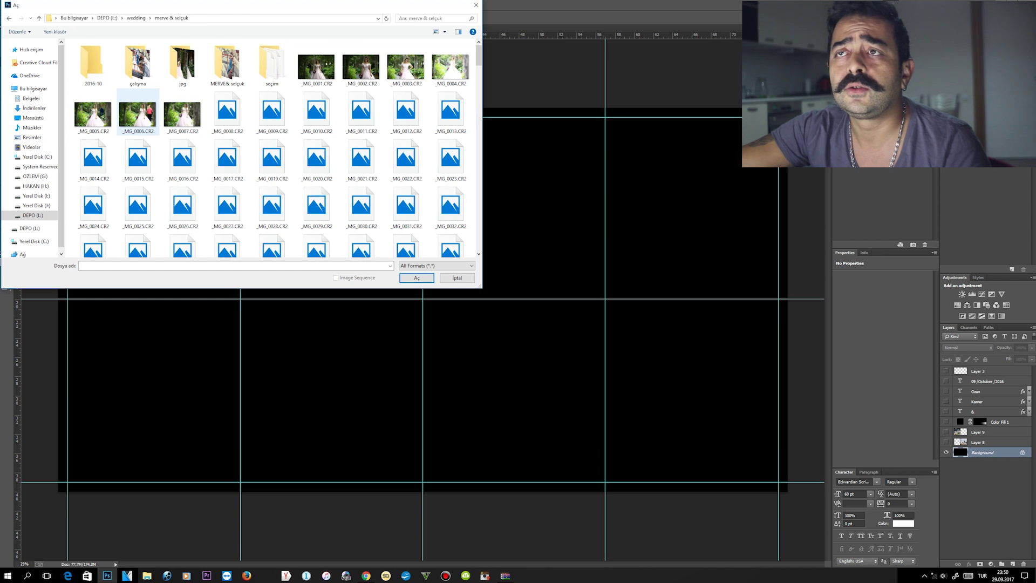
double_click(137, 64)
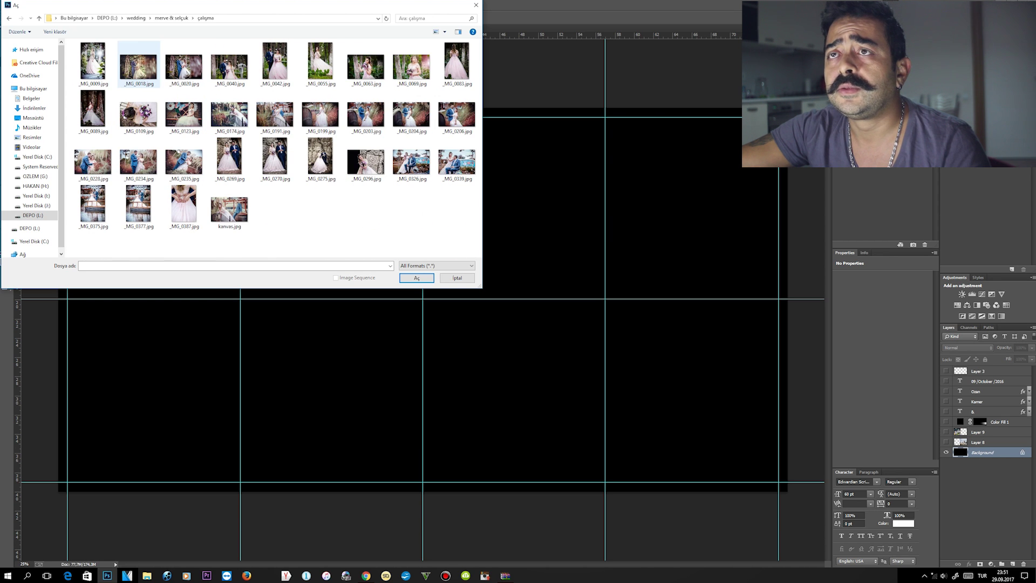
click(138, 64)
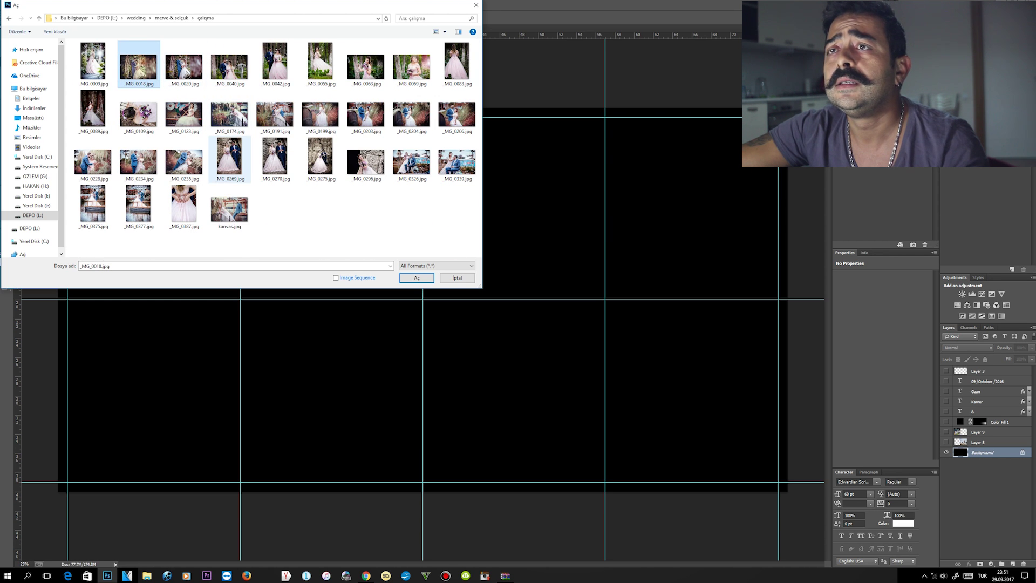
click(183, 162)
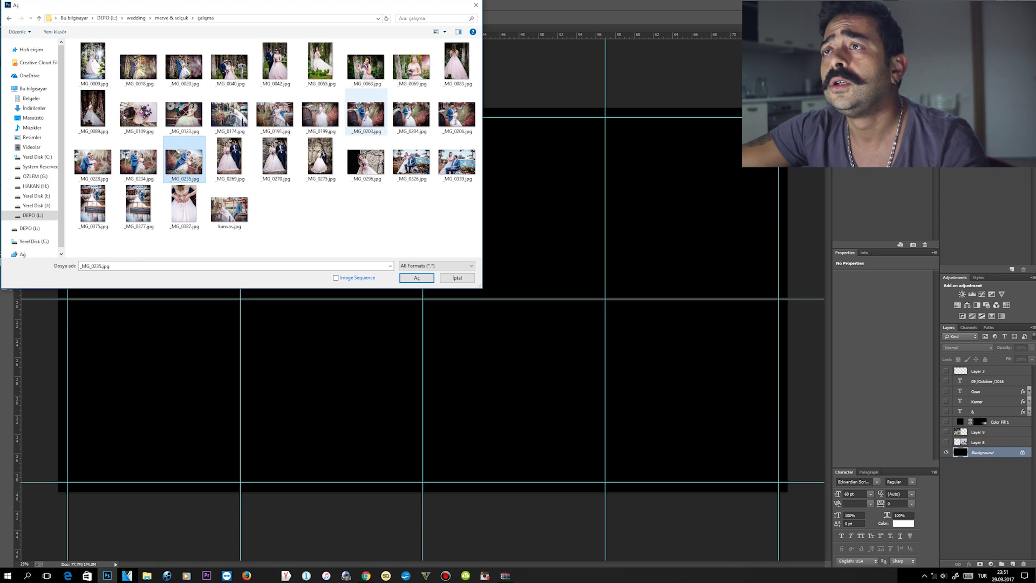
click(320, 113)
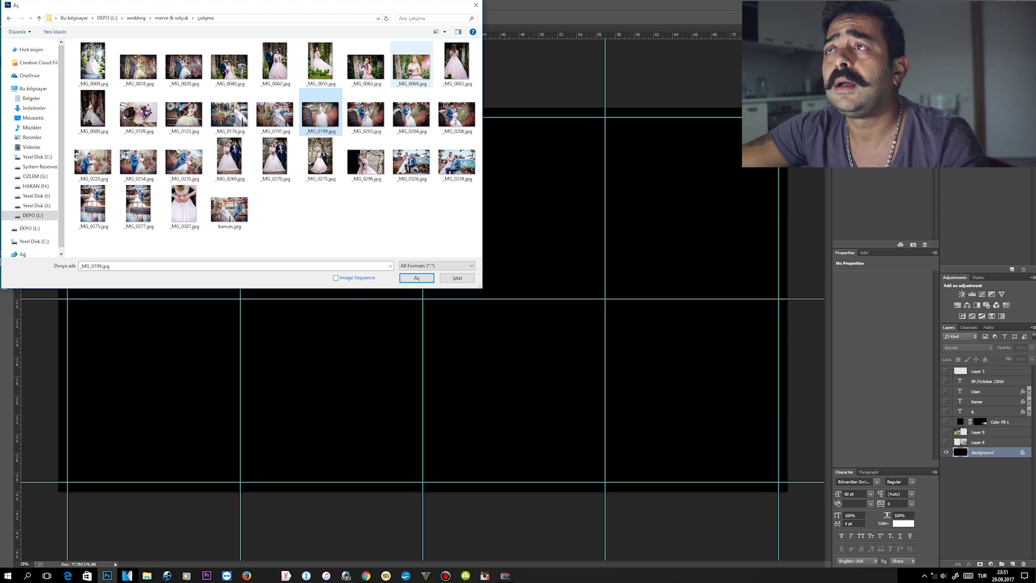
click(411, 65)
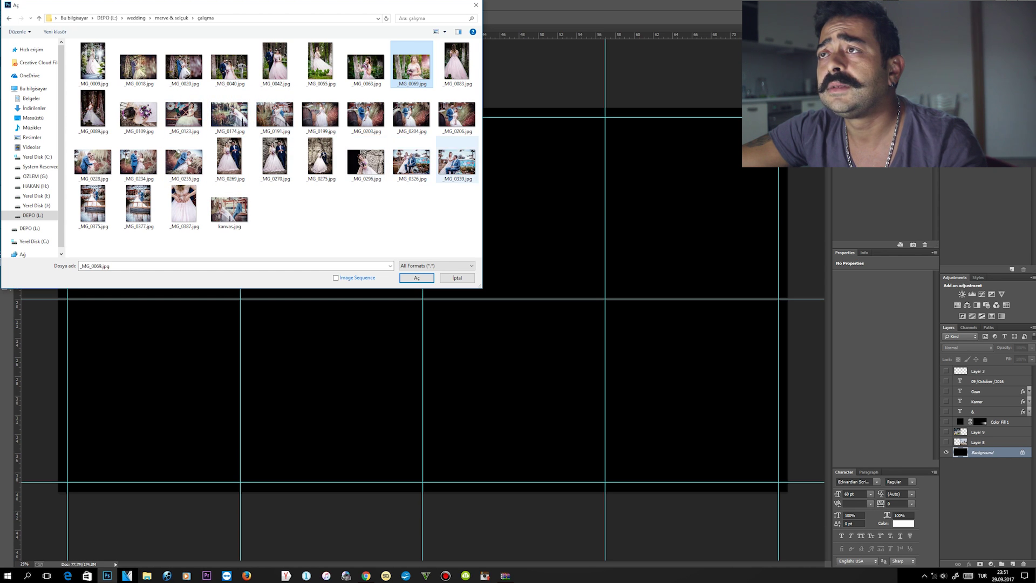
click(456, 161)
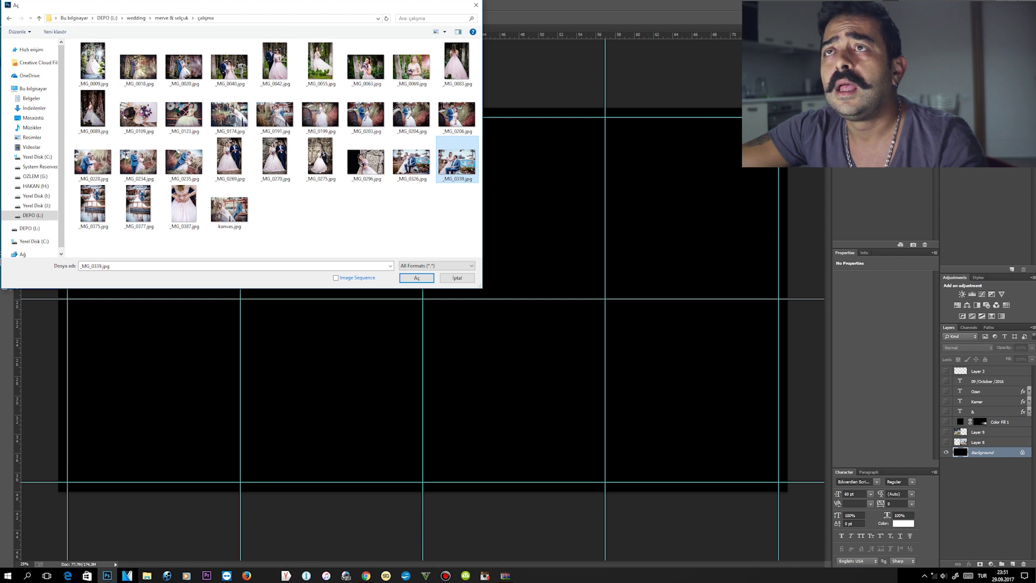
click(172, 18)
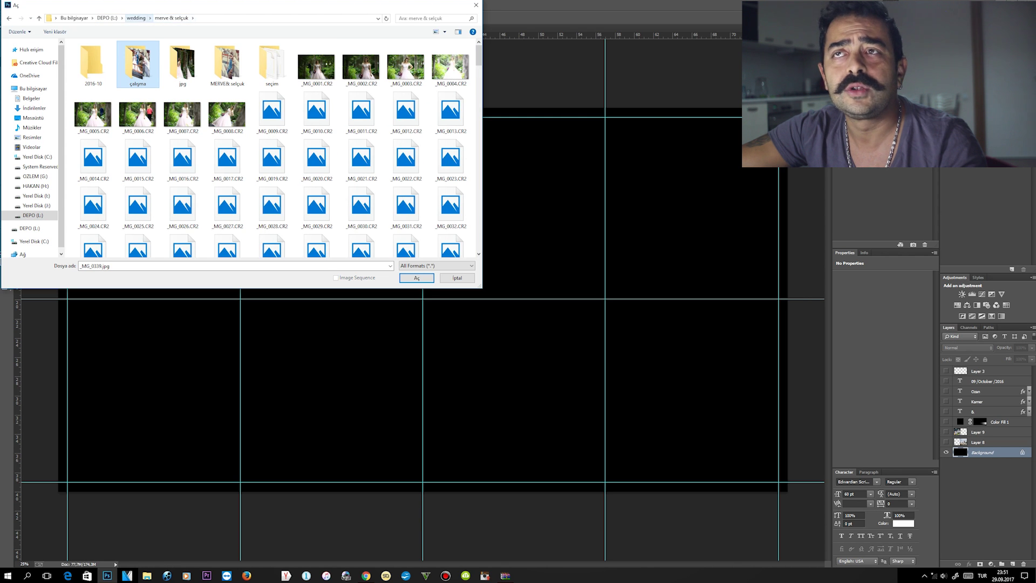
click(137, 18)
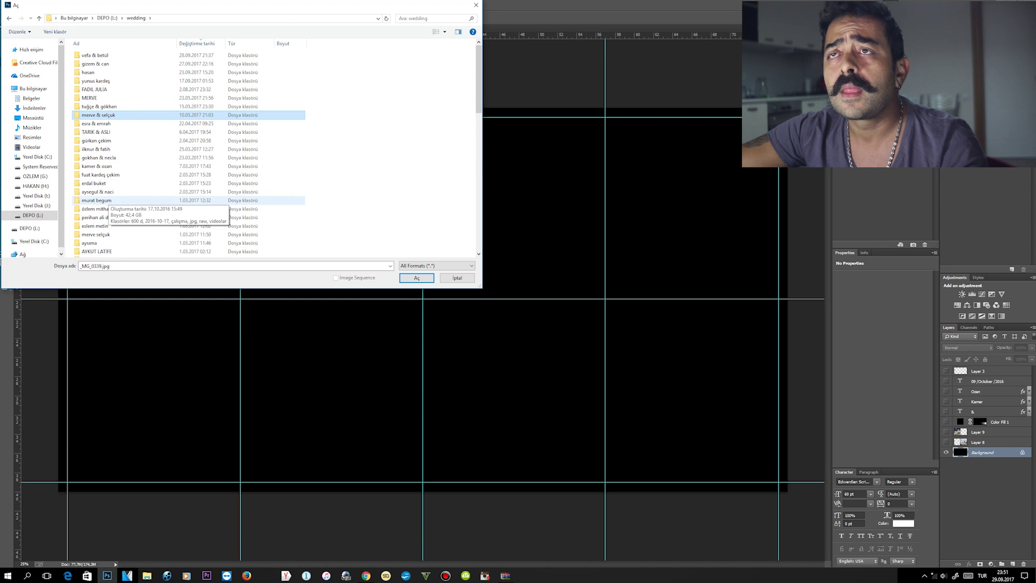
Step: Open _MG_8666-2.jpg, the pink car photo, from a third couple's çalışma folder
double_click(97, 200)
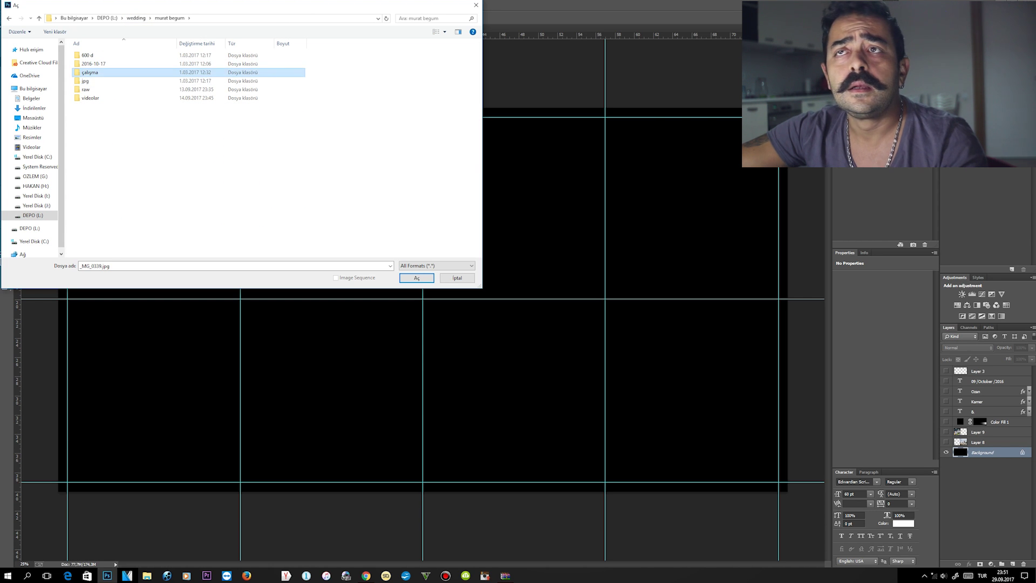
double_click(90, 72)
click(92, 65)
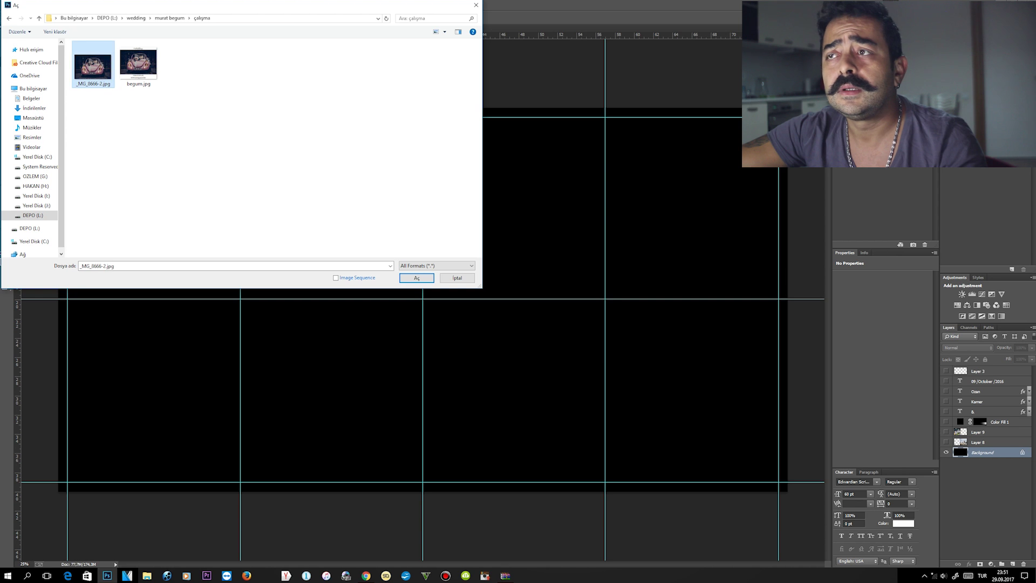
key(Return)
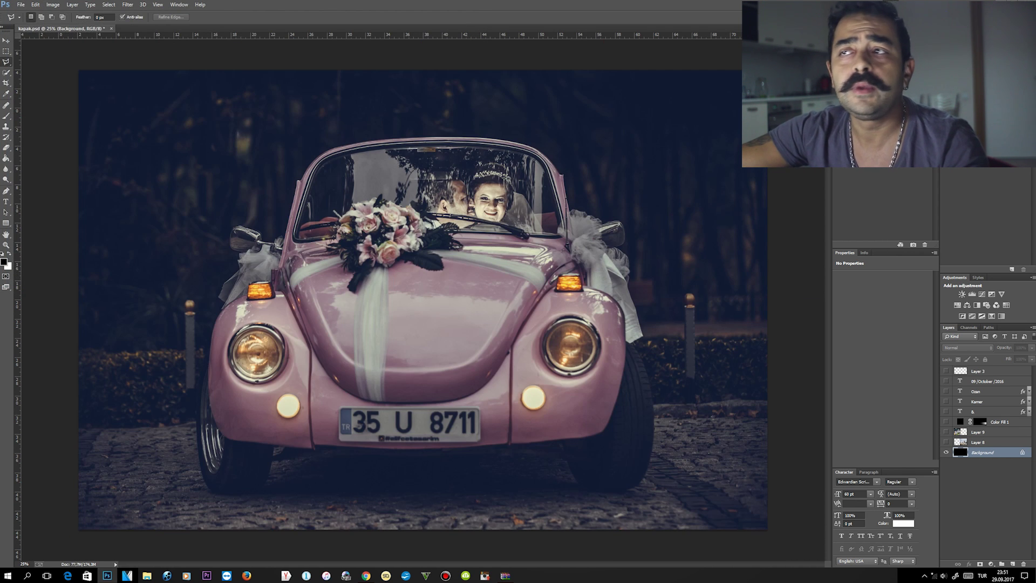
Step: Bring up the Open dialog from the File menu using the keyboard
key(alt+f)
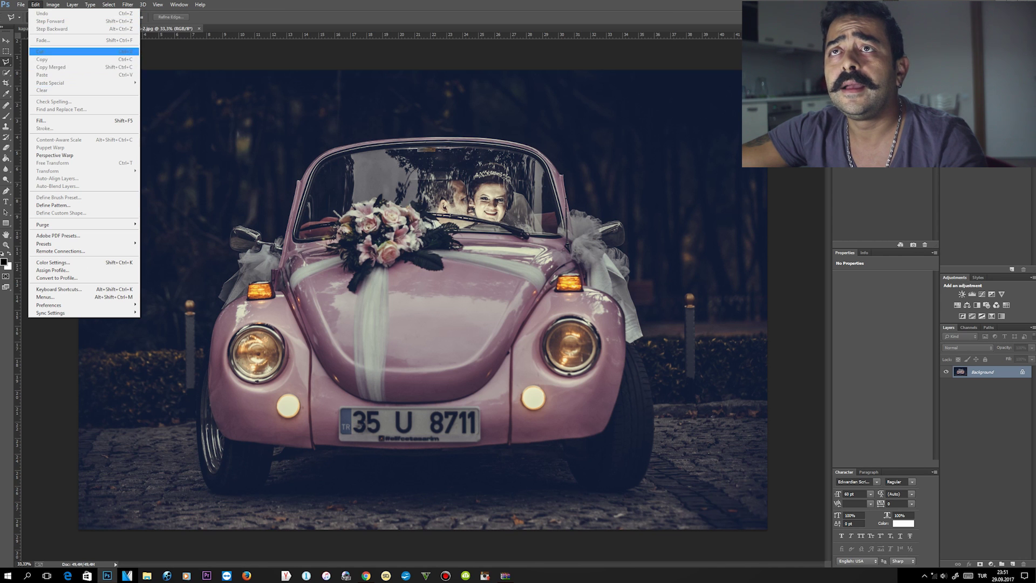
key(Escape)
key(alt+f)
key(Up)
key(Up)
key(Return)
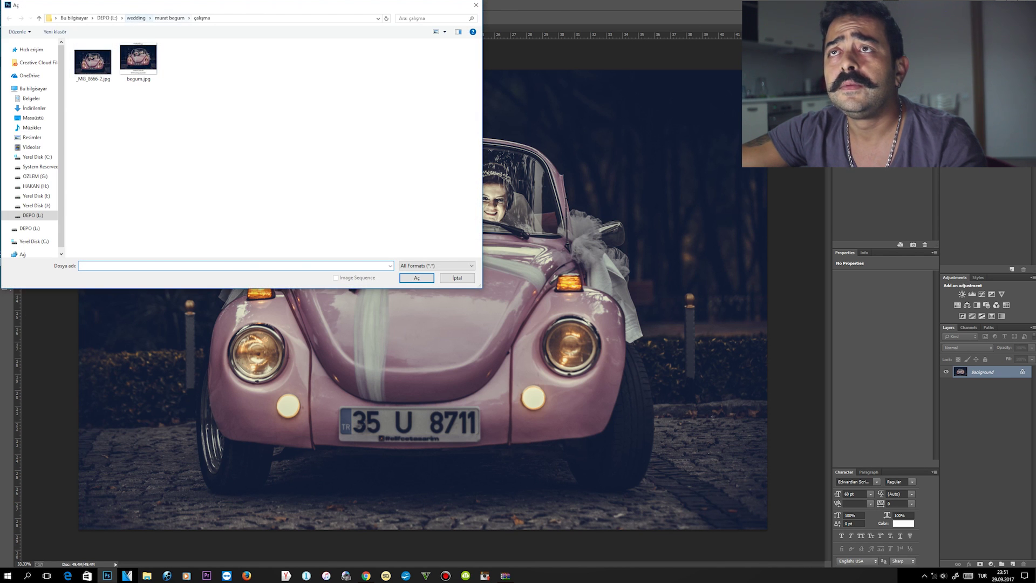
Step: Open the _MG_5935.jpg rings photo from another couple's çalışma folder, then view the car photo
key(alt+Up)
key(alt+Up)
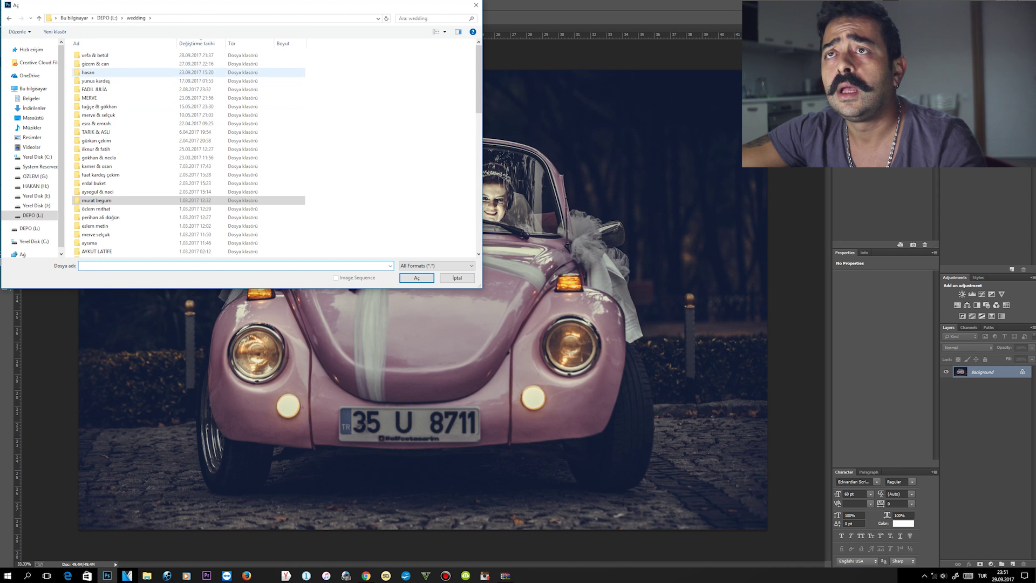
key(Return)
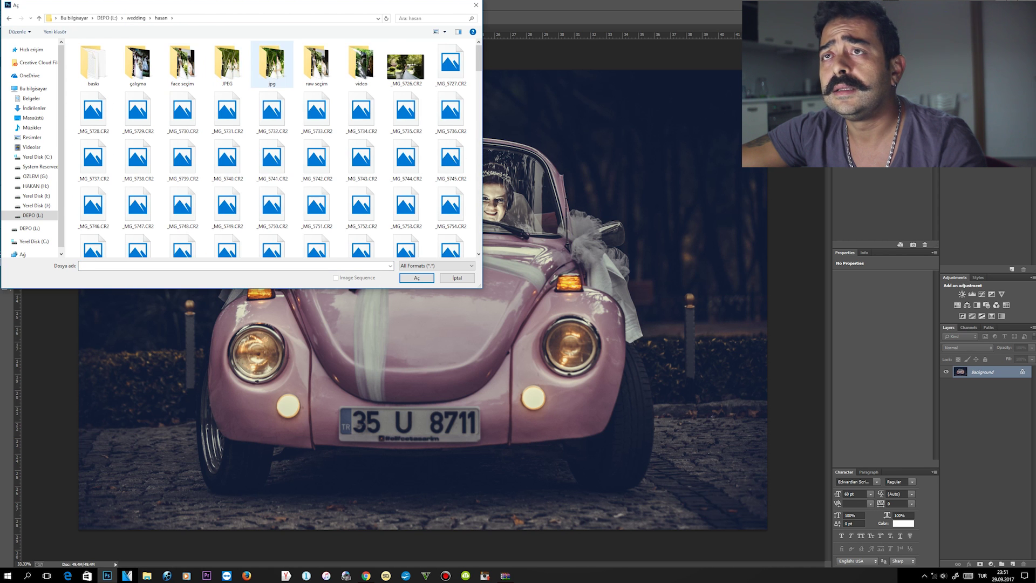
double_click(138, 64)
scroll(313, 238, down, 2)
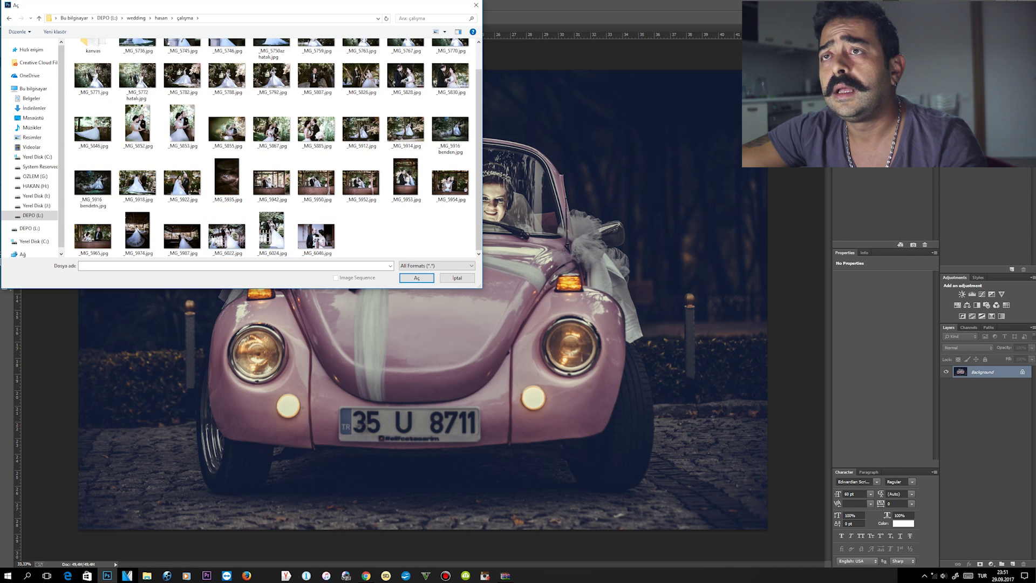
scroll(286, 232, up, 1)
scroll(286, 210, down, 1)
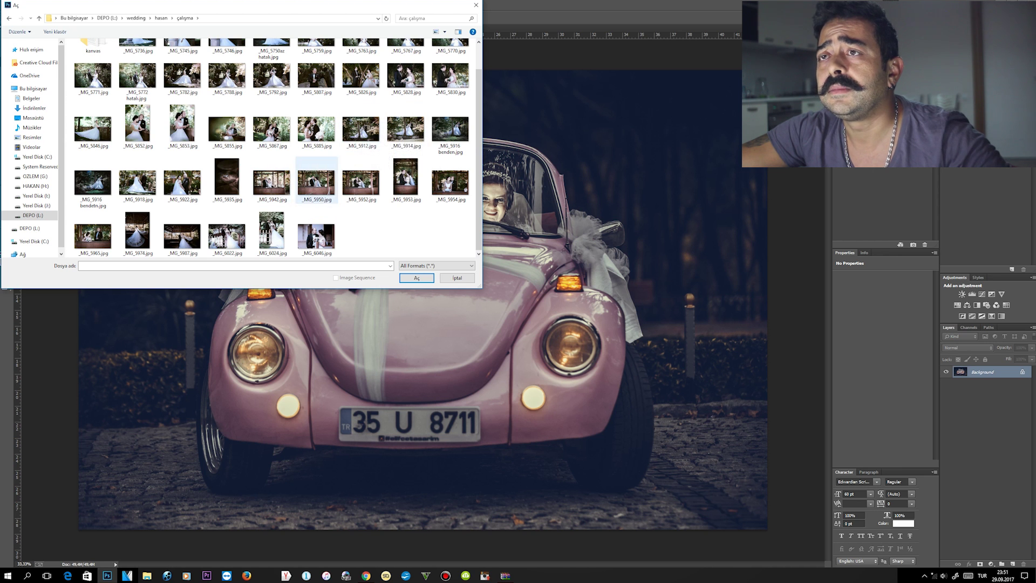
key(Escape)
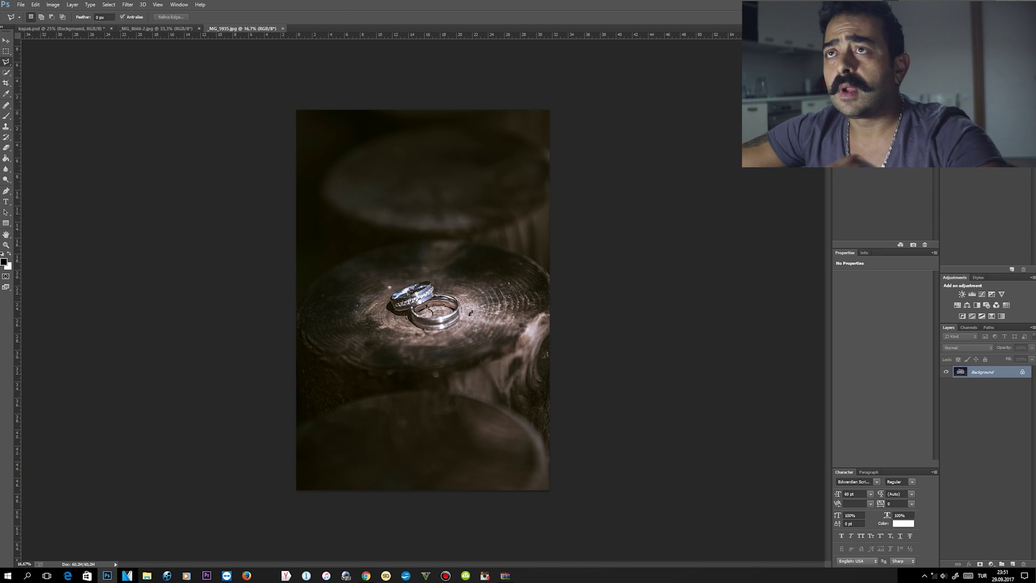
click(154, 28)
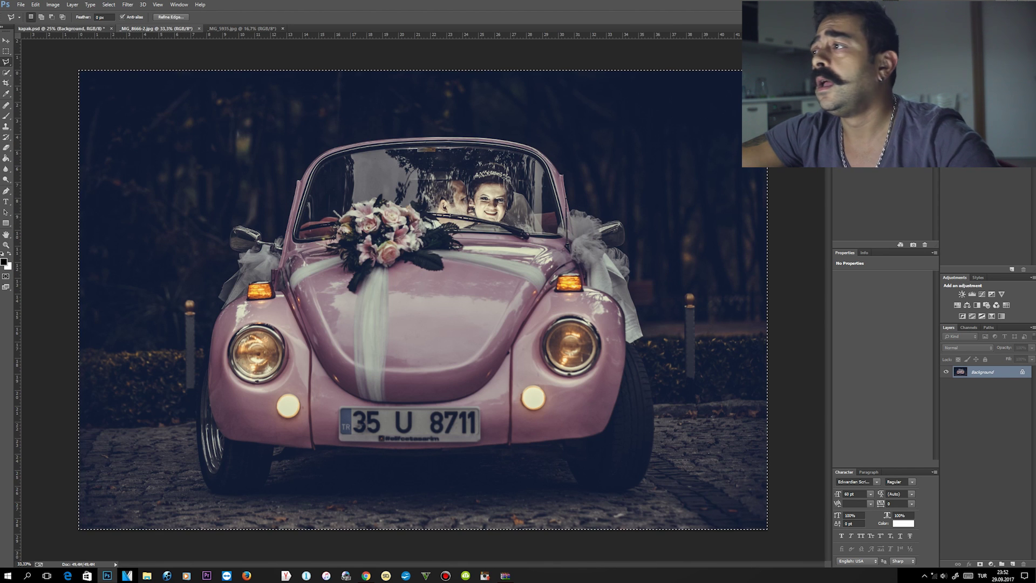
Step: Paste the car photo into kapak.psd above Layer 8 and move it to the right page
key(ctrl+shift+Tab)
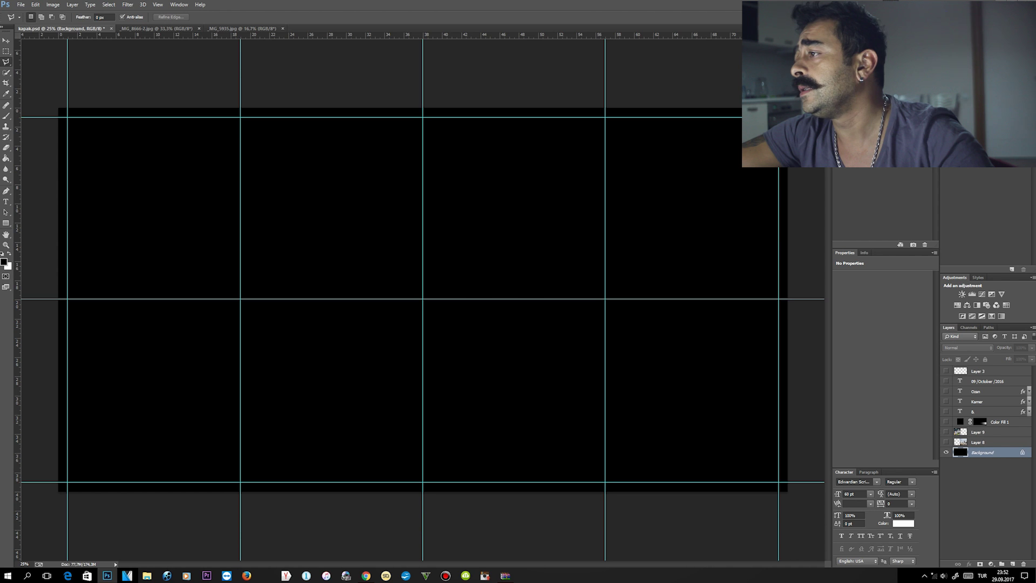
key(alt+bracketright)
key(alt+bracketright)
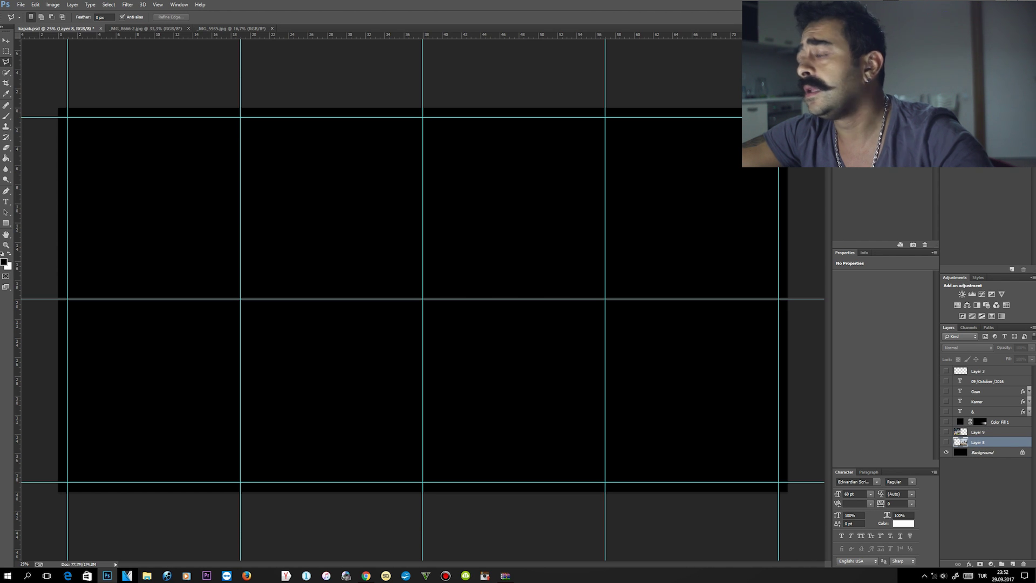
key(ctrl+v)
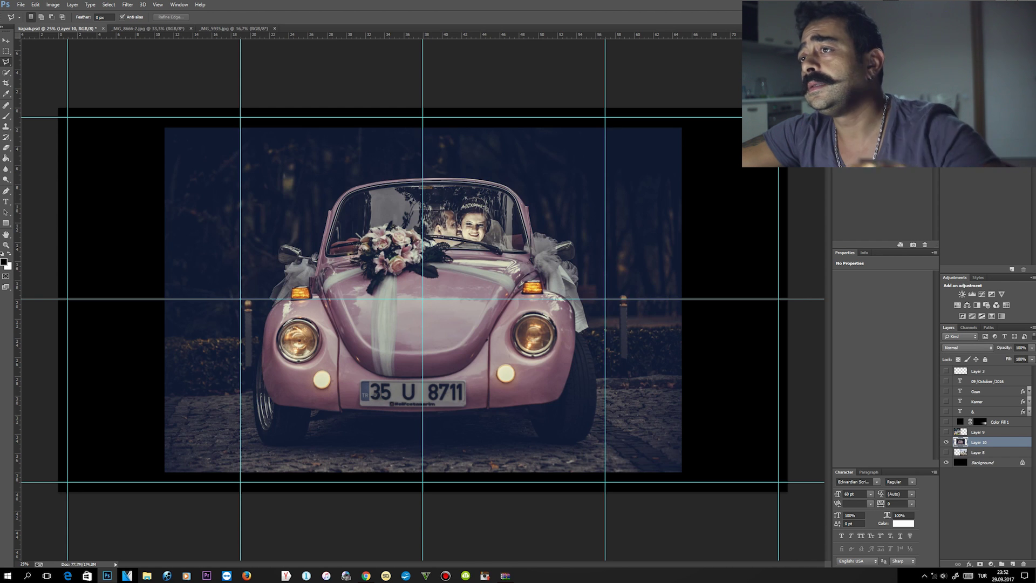
key(v)
drag(325, 189, 423, 188)
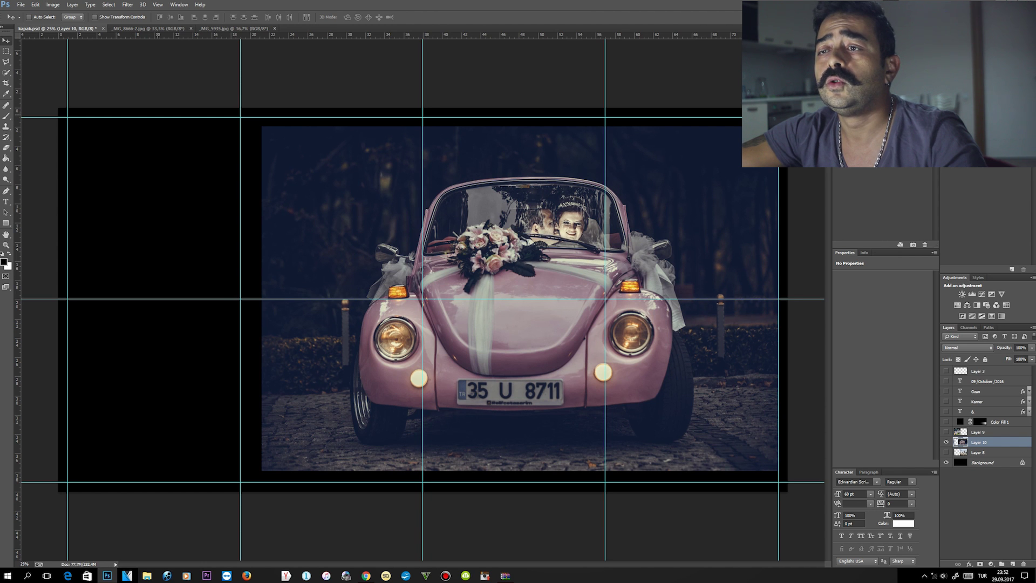
Step: Scale the car photo to about 111%, nudge it into place, and commit the transform
key(ctrl+t)
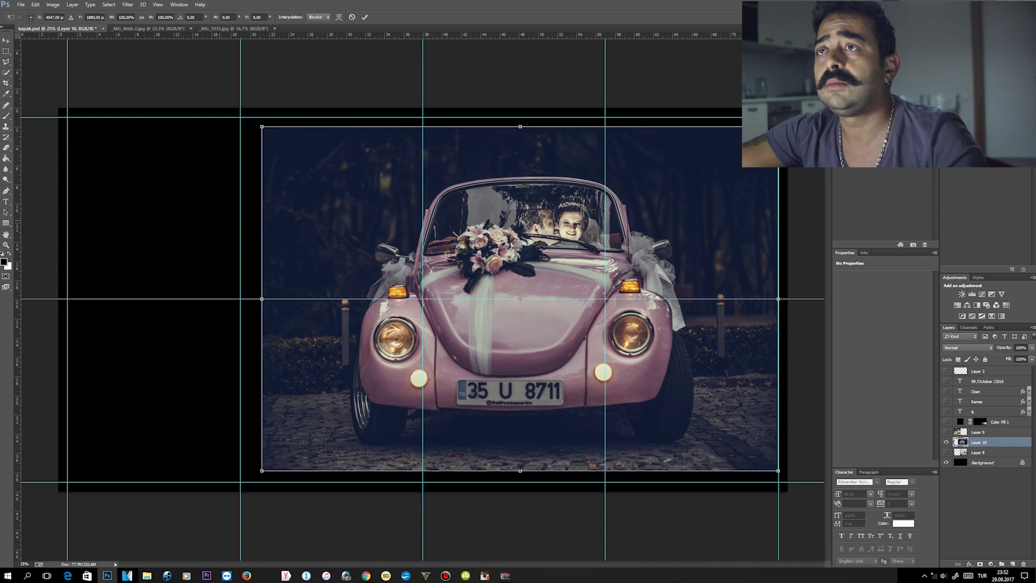
drag(261, 126, 231, 101)
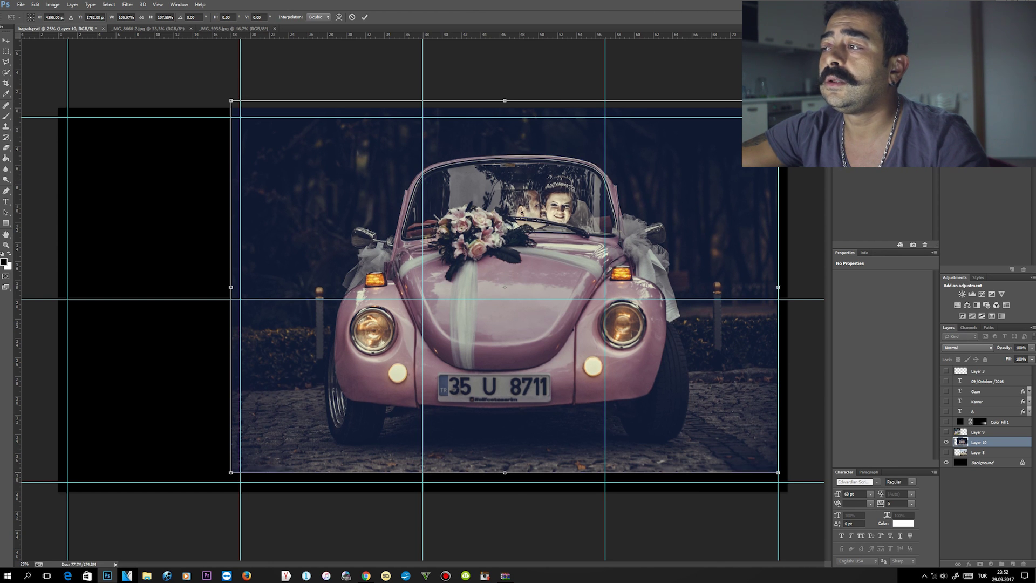
drag(778, 471, 807, 491)
drag(518, 296, 533, 296)
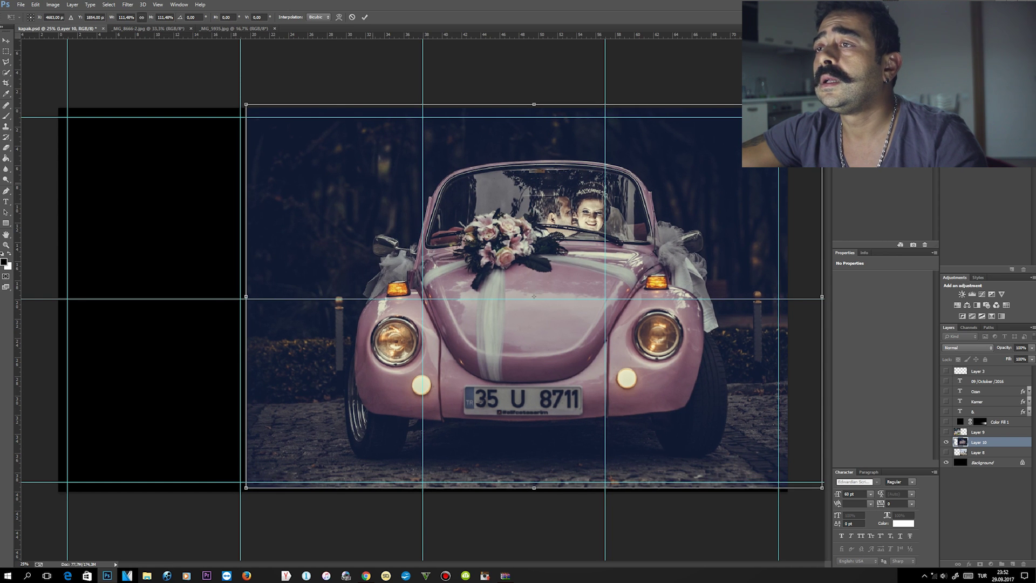
drag(416, 215, 456, 198)
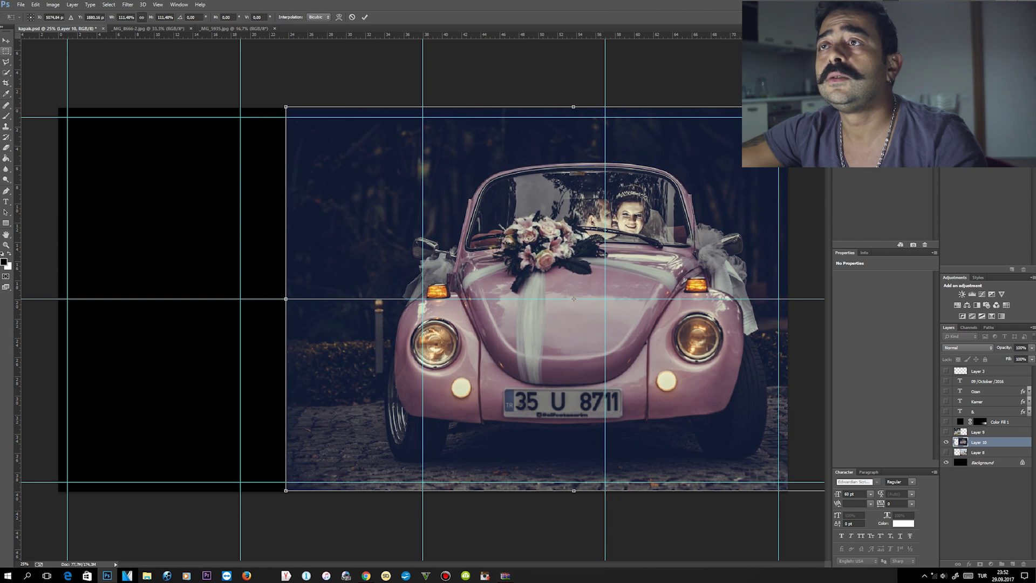
key(ctrl+s)
key(Escape)
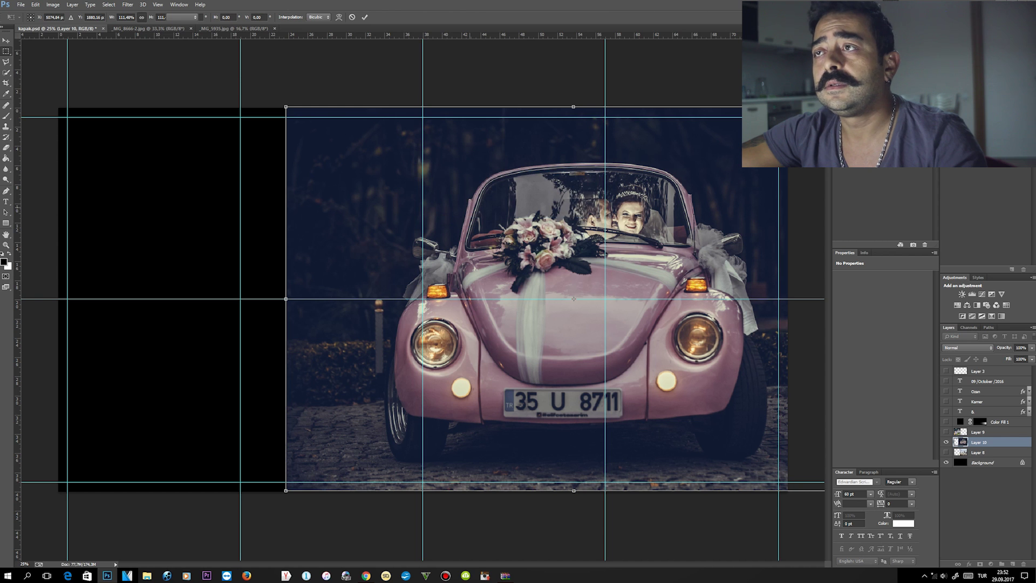
key(Return)
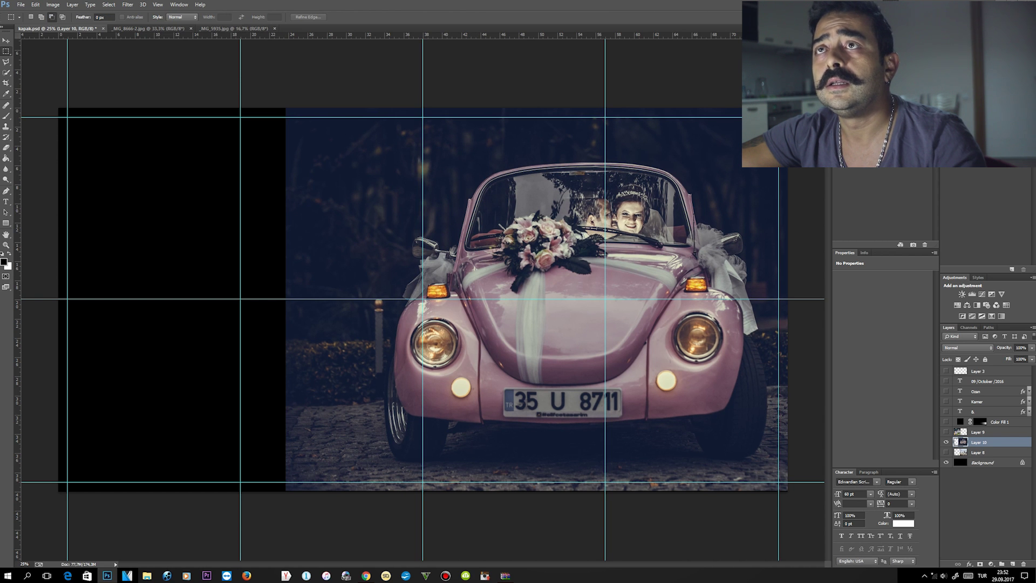
Step: Copy the whole rings photo into kapak.psd as Layer 11 and move it onto the left page
key(ctrl+Tab)
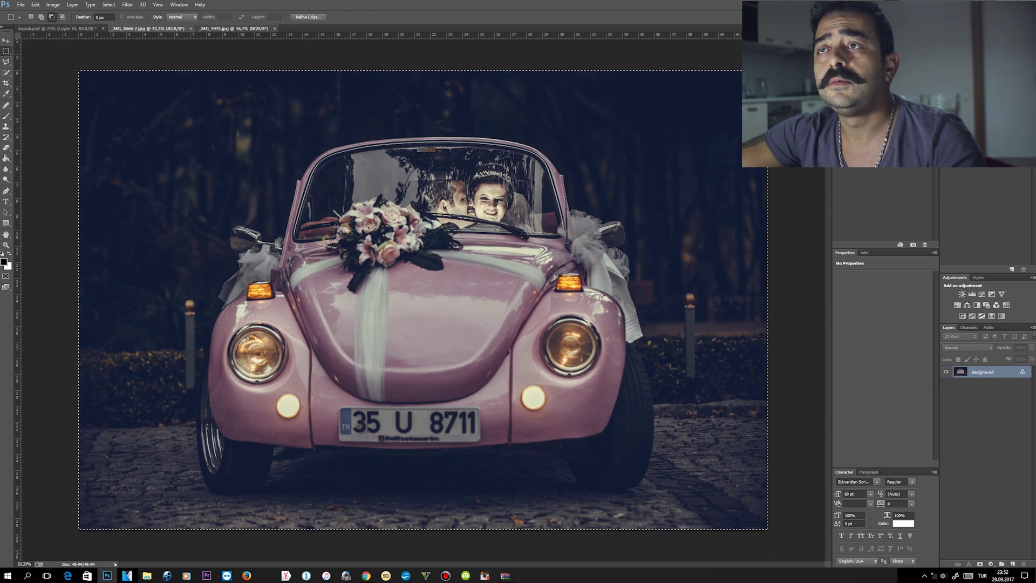
key(ctrl+Tab)
key(ctrl+a)
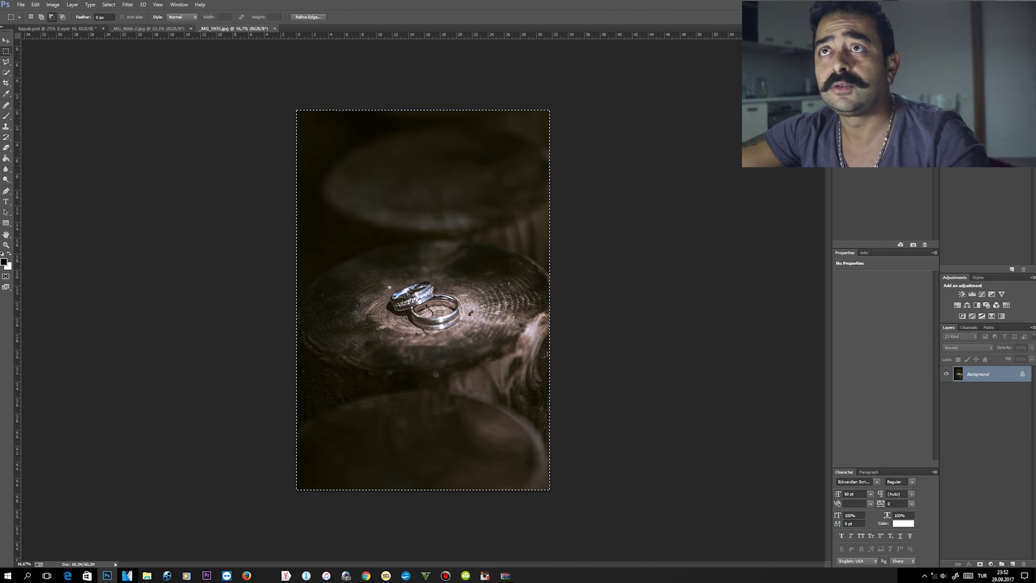
key(ctrl+shift+Tab)
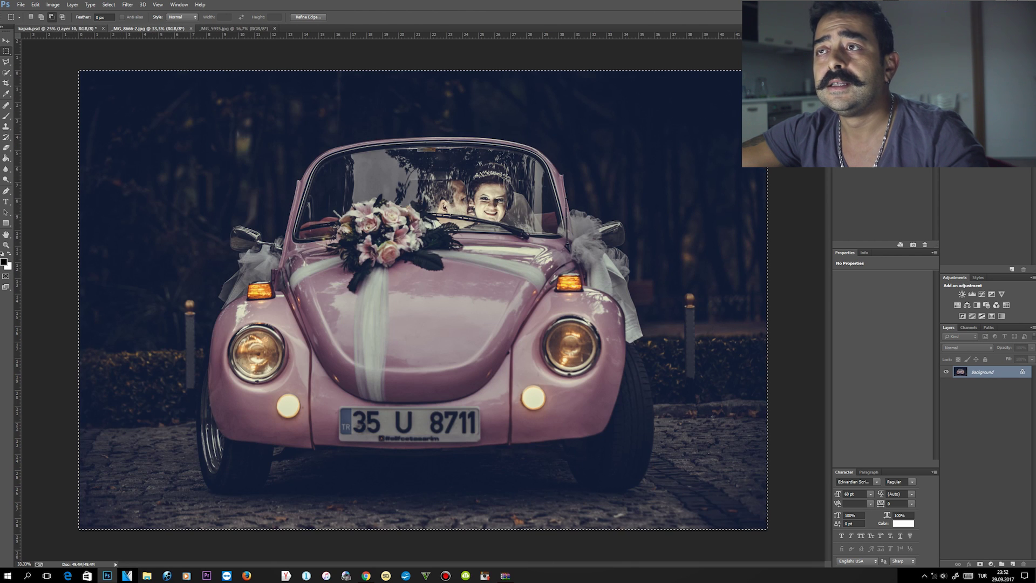
key(ctrl+shift+Tab)
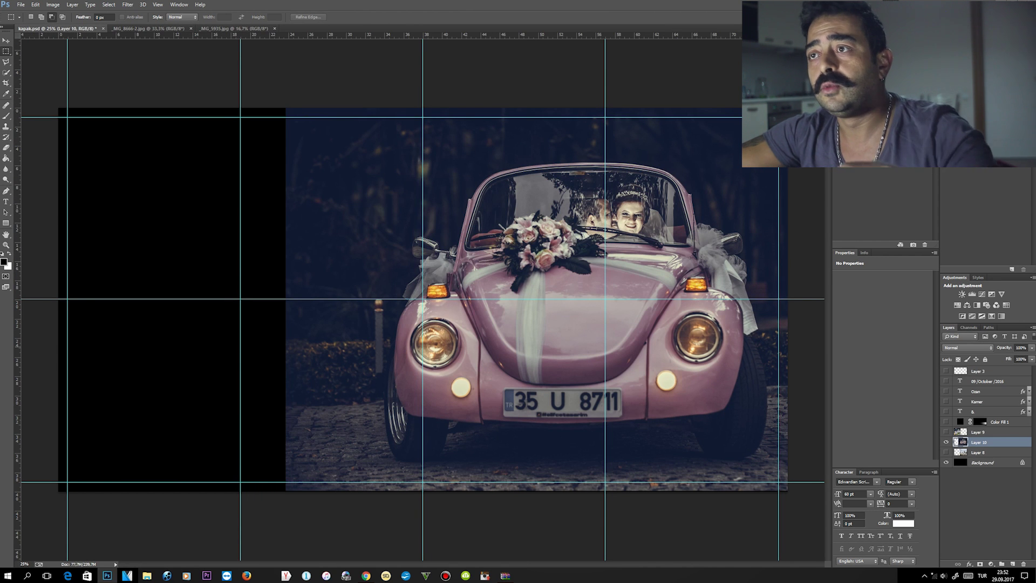
key(ctrl+v)
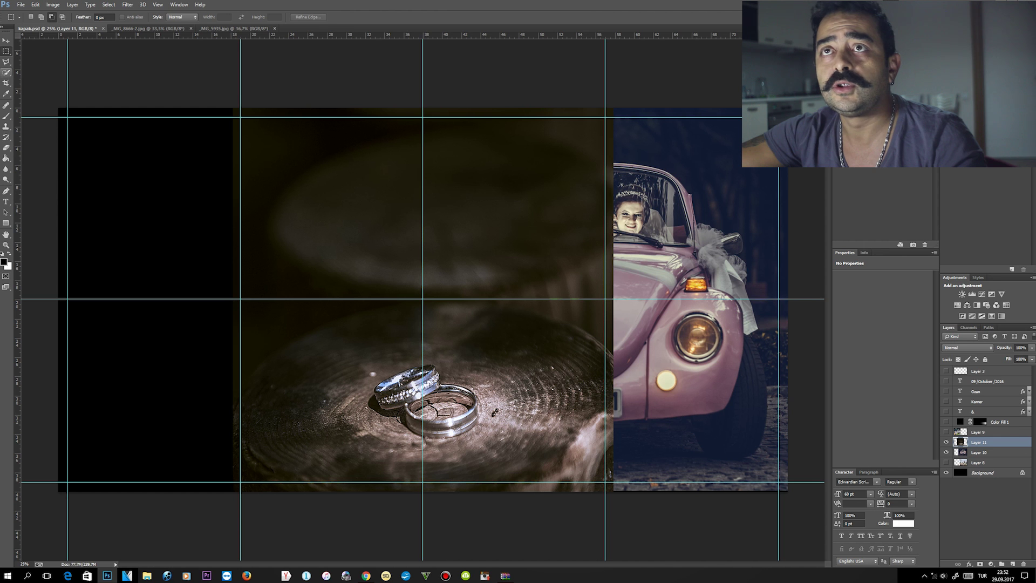
key(v)
mouse_move(431, 253)
mouse_down()
mouse_move(199, 201)
mouse_move(113, 200)
mouse_move(270, 204)
mouse_move(239, 200)
mouse_up()
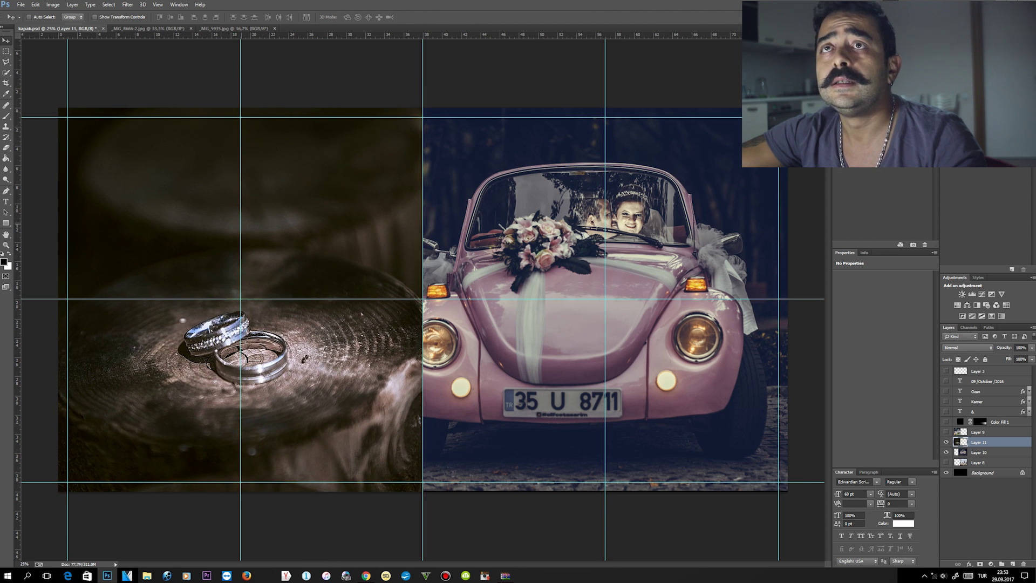
Step: Shift the car photo right to the page edge and ready a larger eraser on the rings layer
key(m)
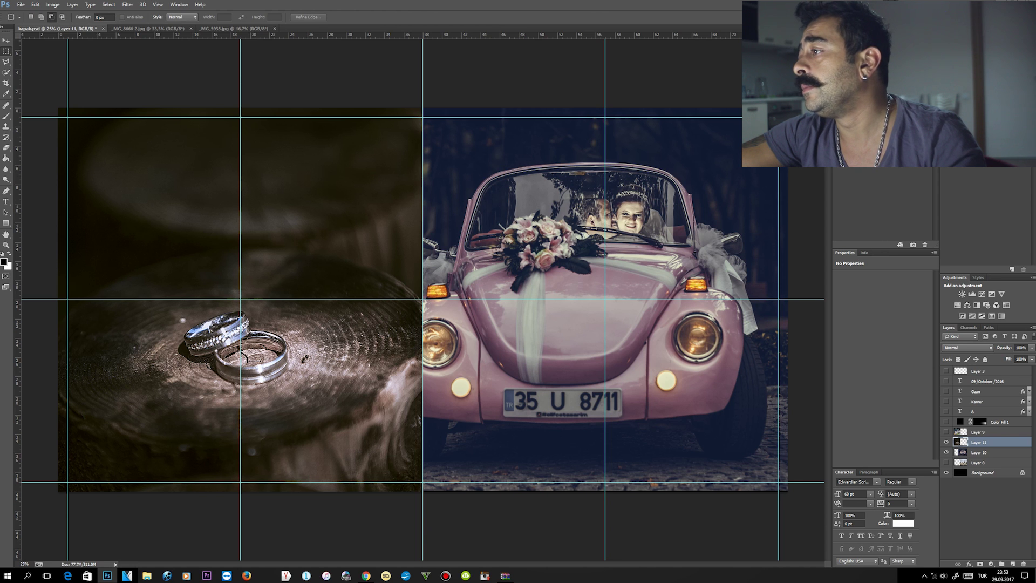
key(alt+bracketleft)
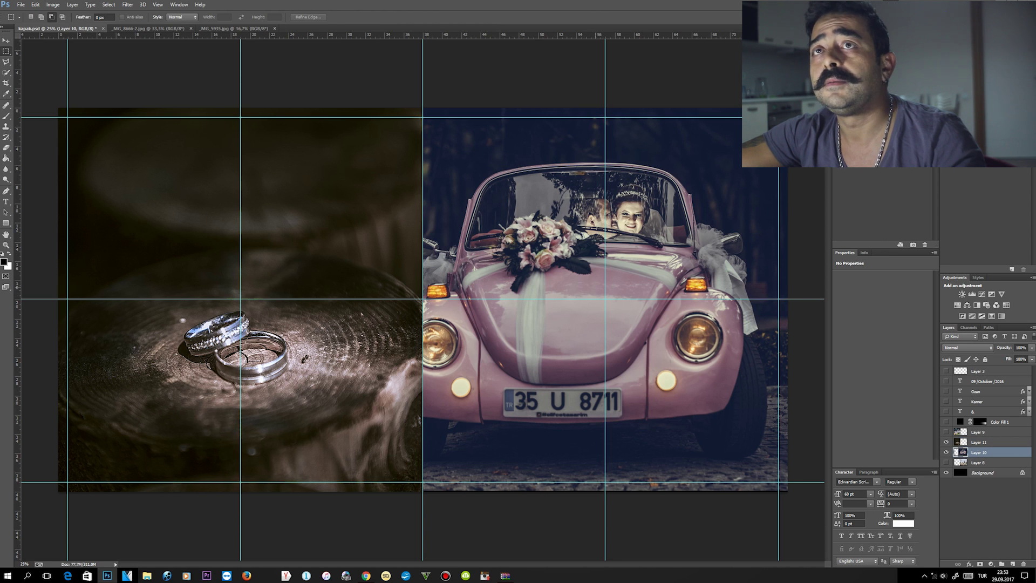
key(v)
drag(515, 189, 541, 189)
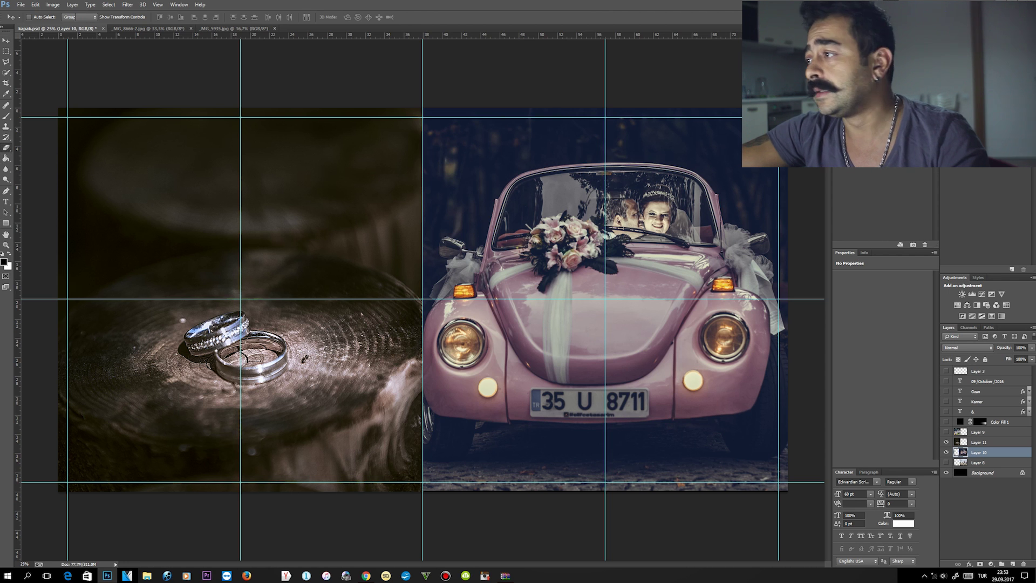
key(e)
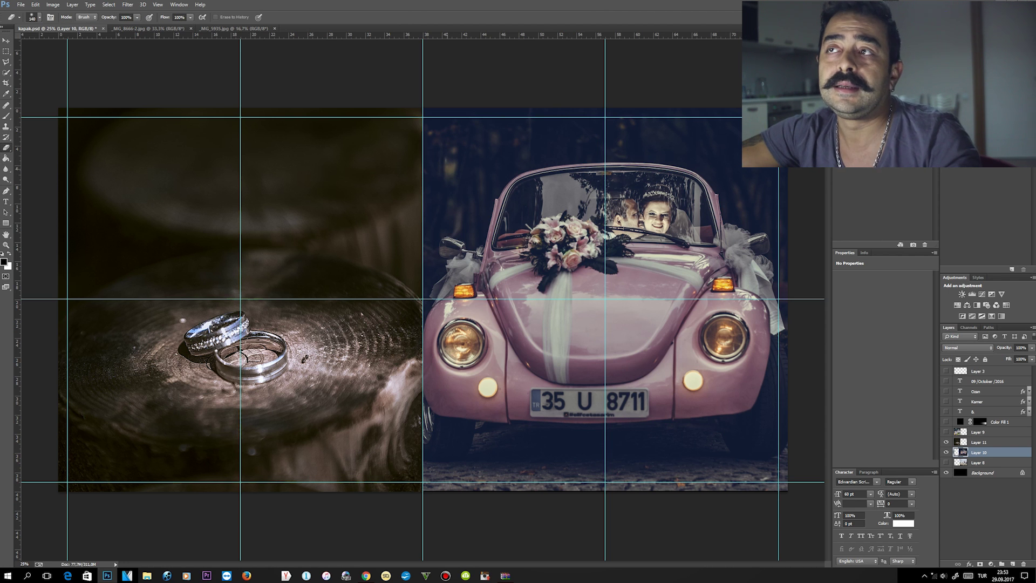
alt+right_click(450, 182)
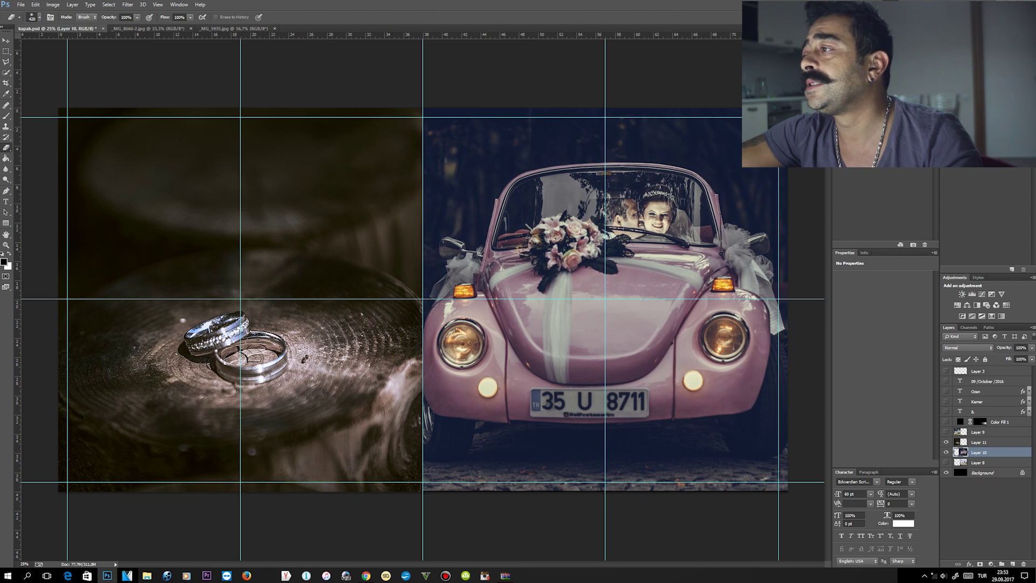
key(alt+bracketright)
Step: Softly erase the rings photo's right edge into the car photo, then show the names and date text
alt+right_click(434, 148)
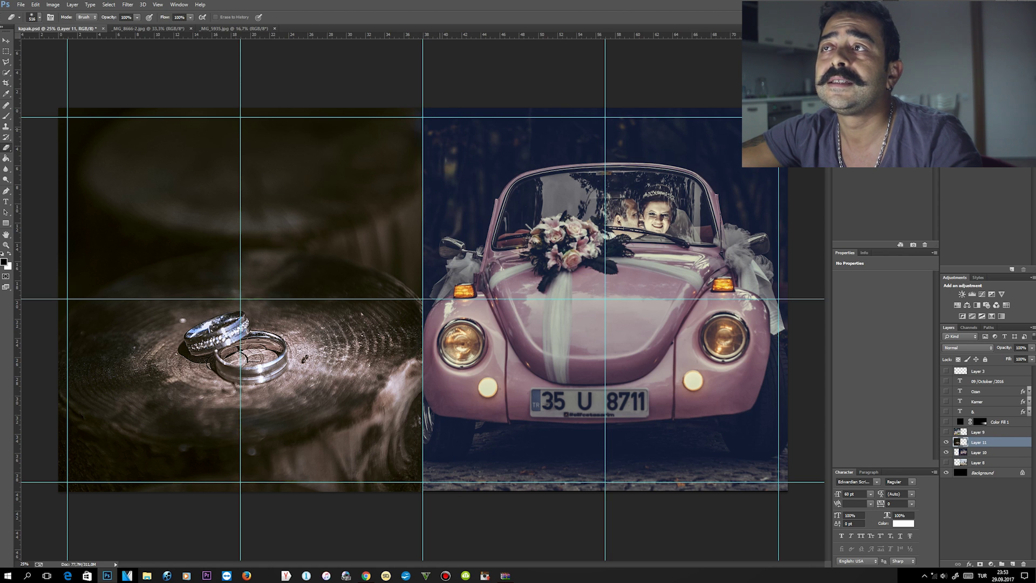
drag(416, 305, 412, 377)
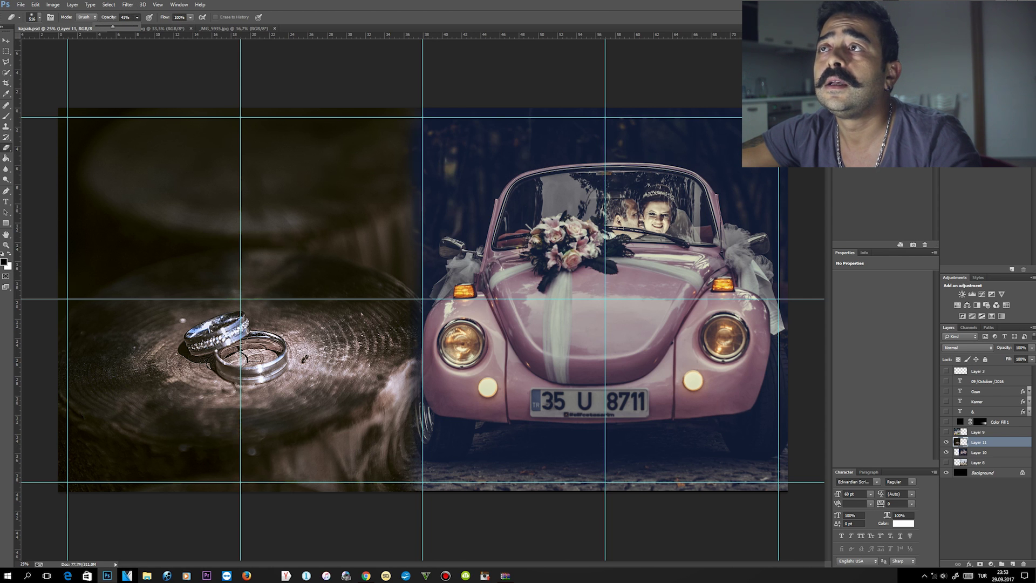
alt+right_click(428, 109)
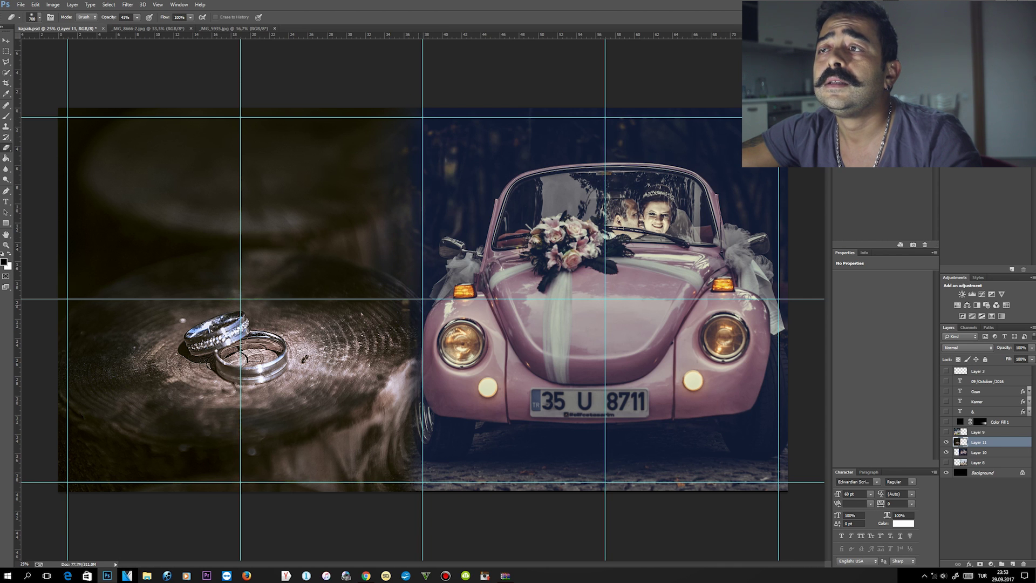
drag(399, 399, 399, 380)
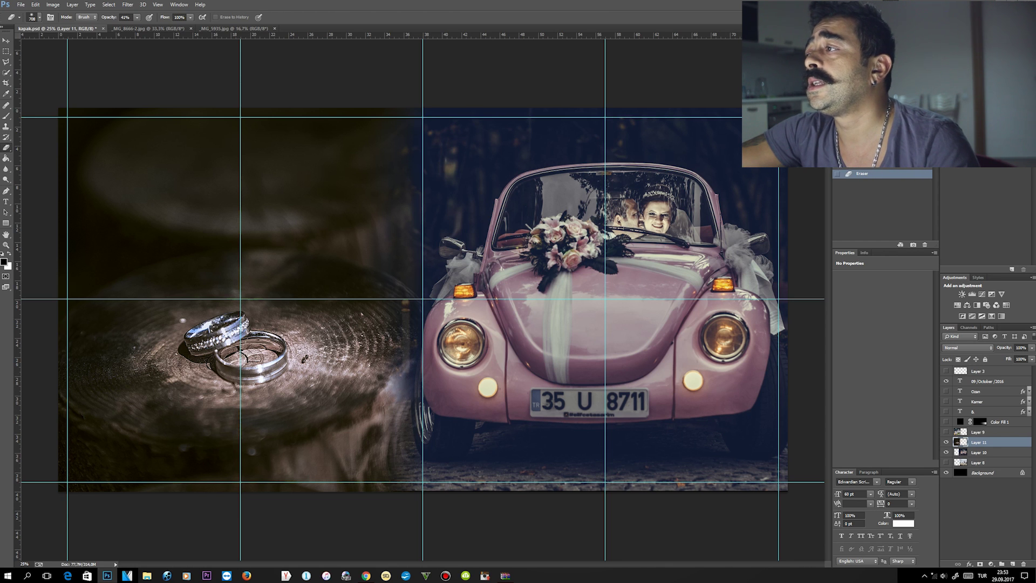
click(946, 390)
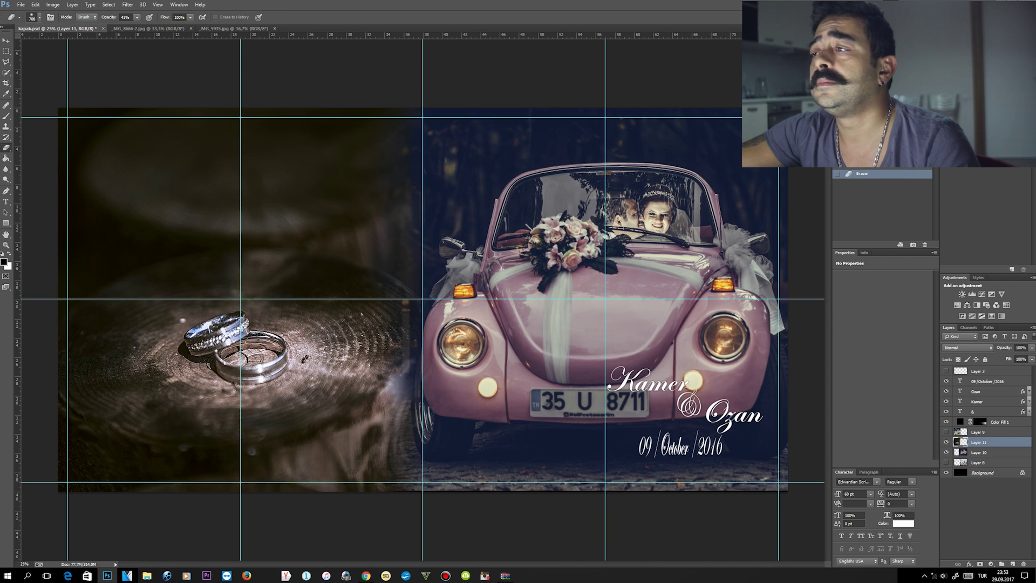
Step: Show the Color Fill 1 band, close kapak.psd without saving, and close both photos
click(946, 421)
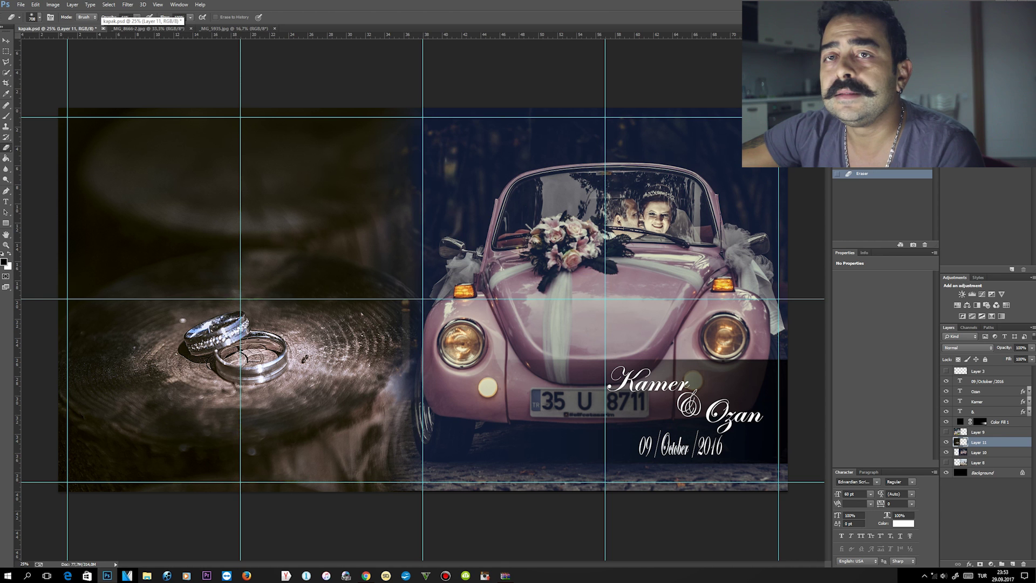
click(102, 28)
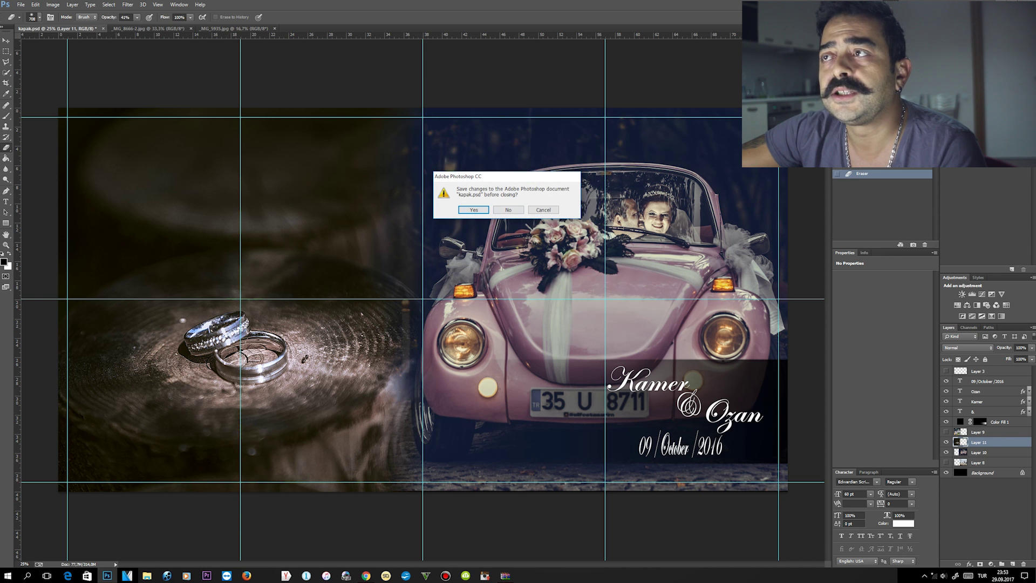
click(508, 210)
click(141, 28)
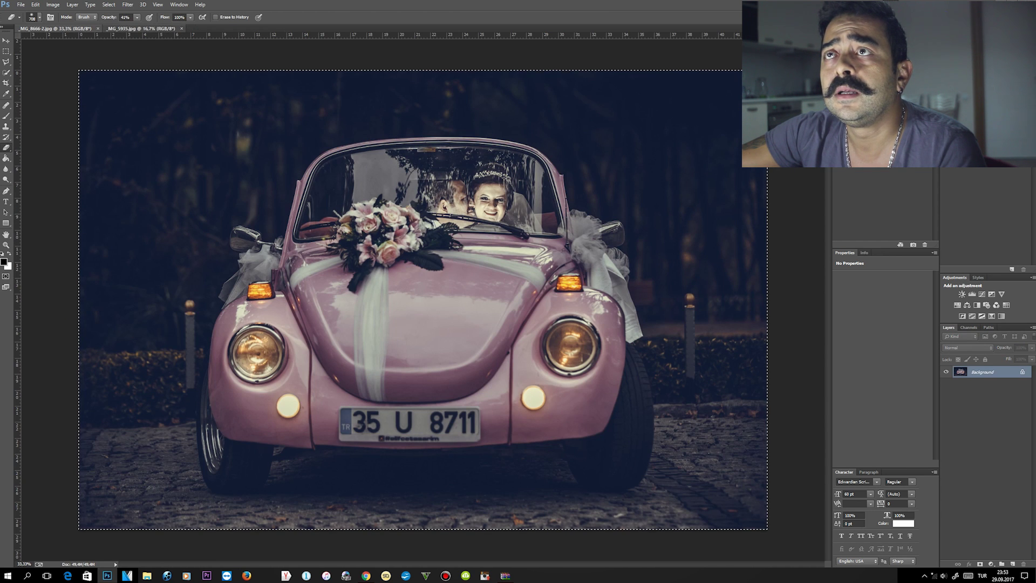
key(ctrl+w)
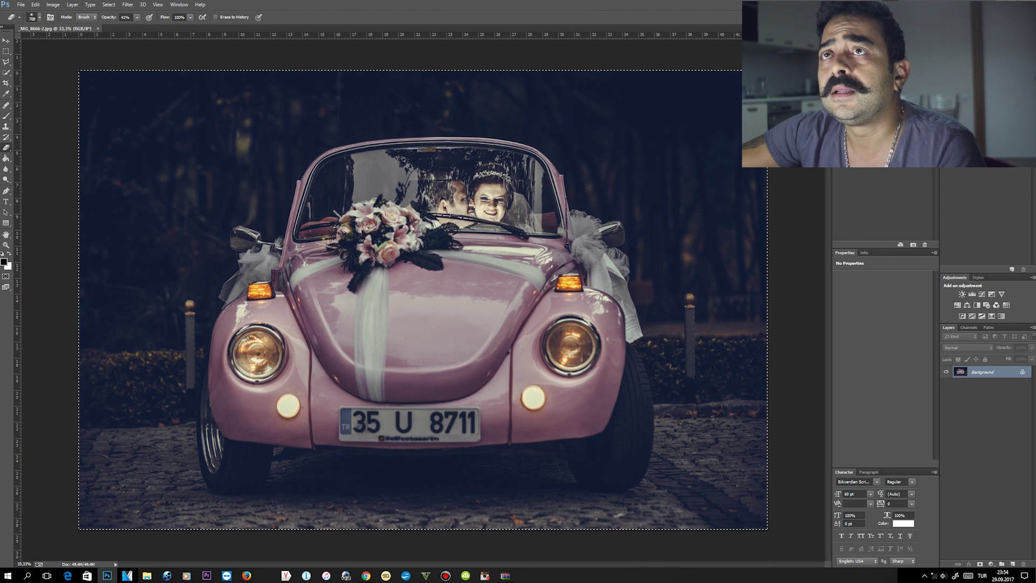
key(ctrl+w)
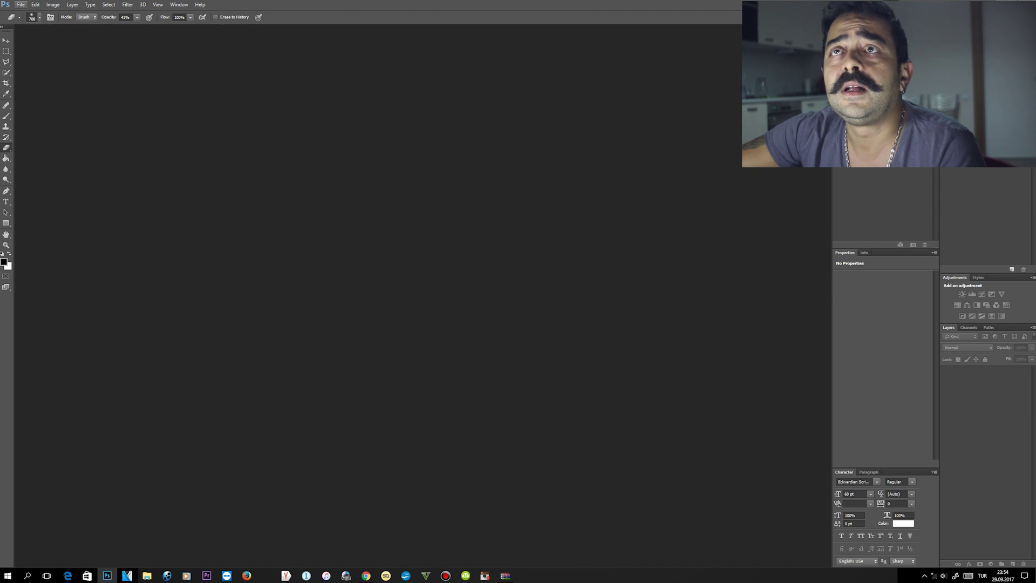
click(21, 4)
click(24, 23)
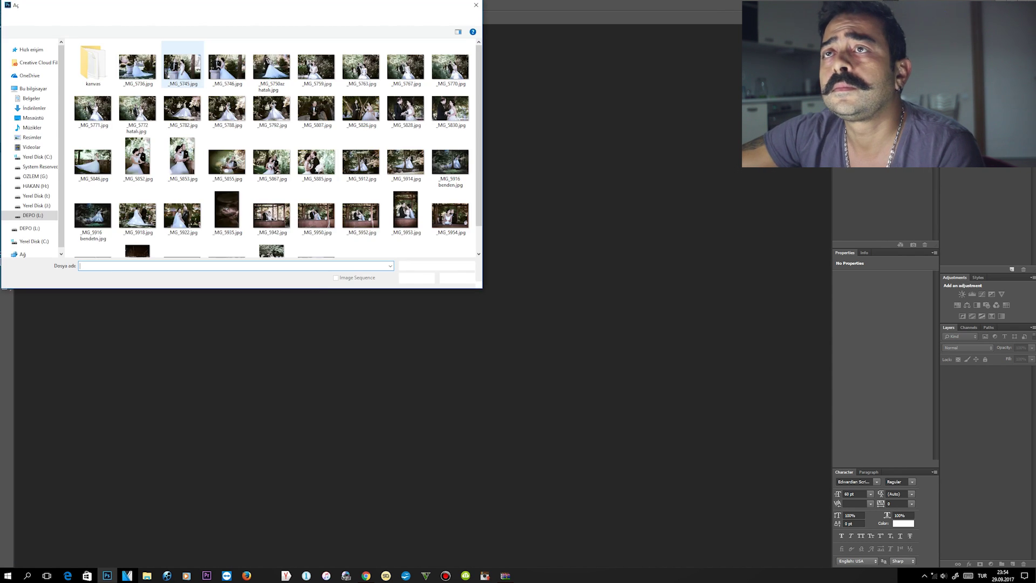
click(136, 17)
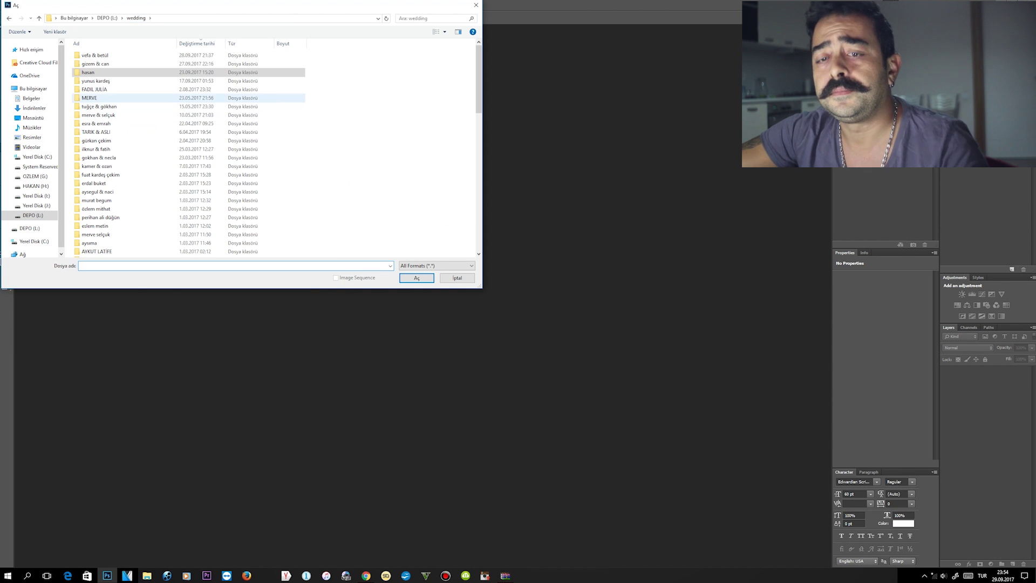
scroll(189, 97, down, 15)
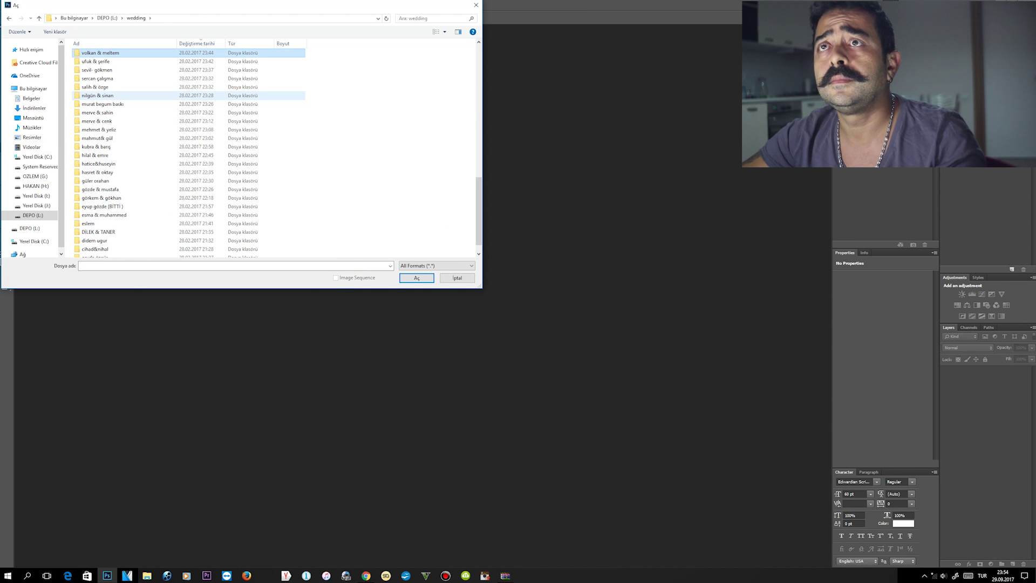
scroll(189, 97, up, 10)
scroll(188, 96, down, 15)
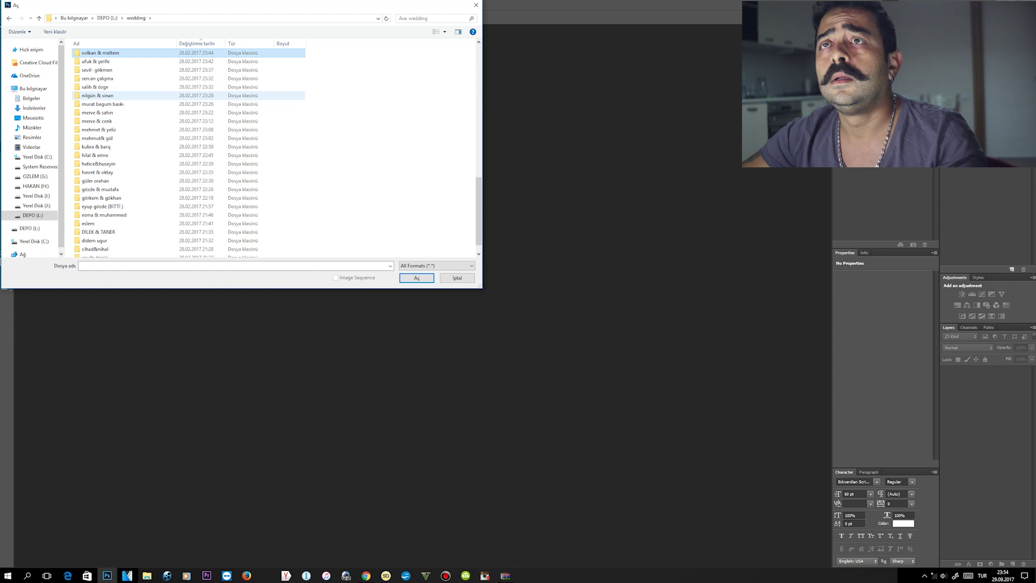
scroll(188, 97, up, 15)
key(Return)
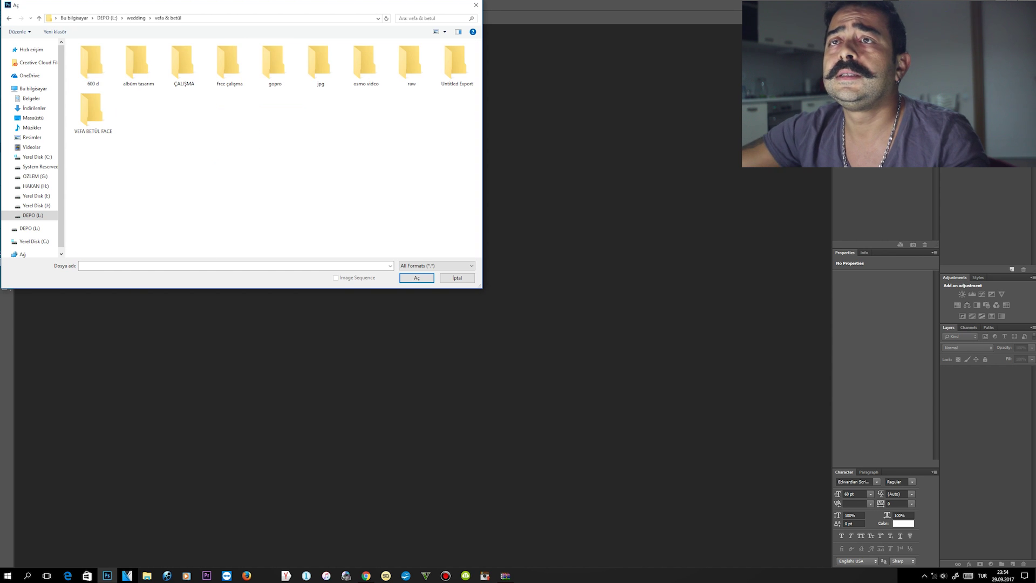
key(Return)
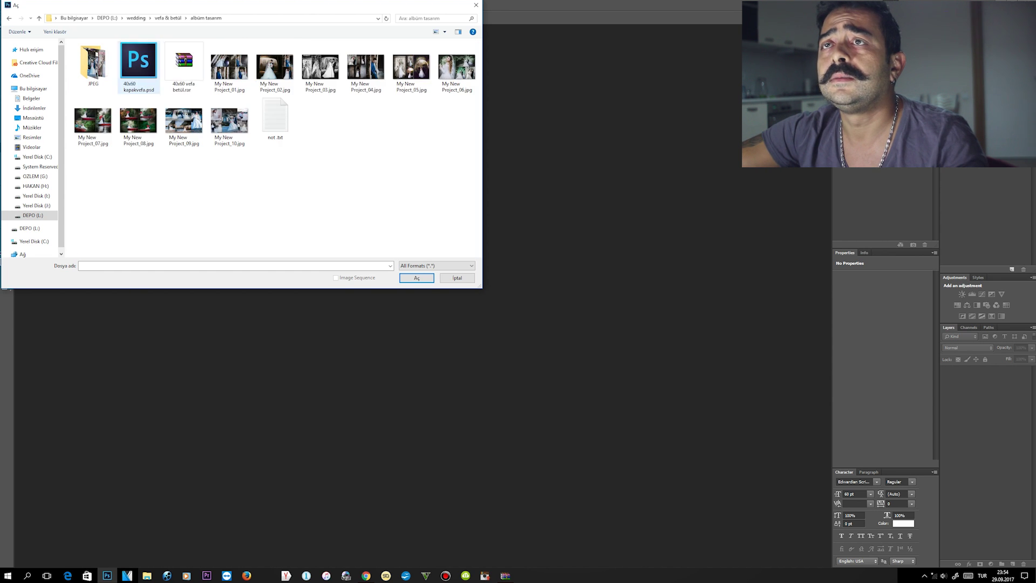
key(Return)
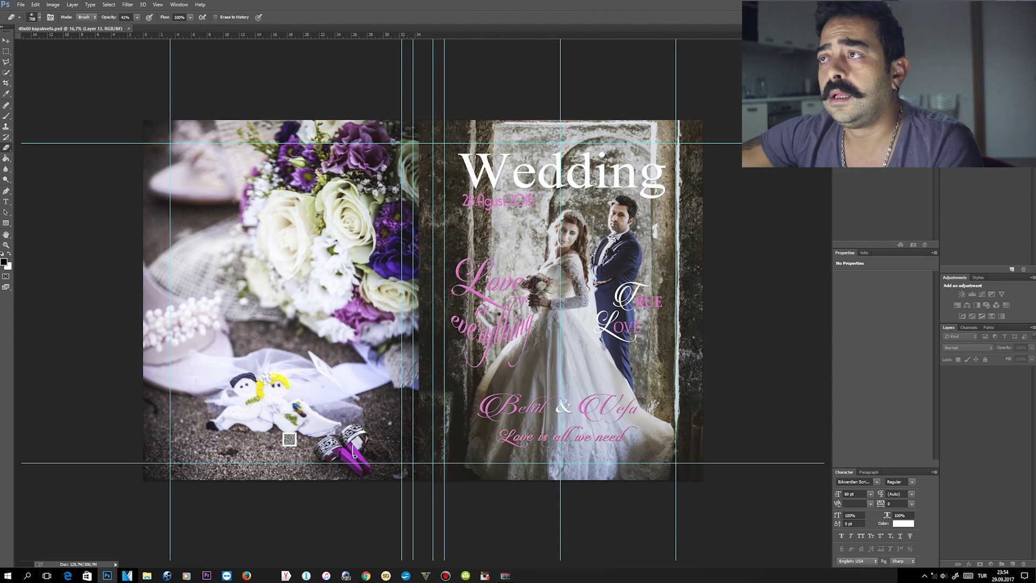
Step: Hide the Layer 11 and Layer 12 cover photos and open the Open dialog at the vefa & betül folder
scroll(987, 464, down, 2)
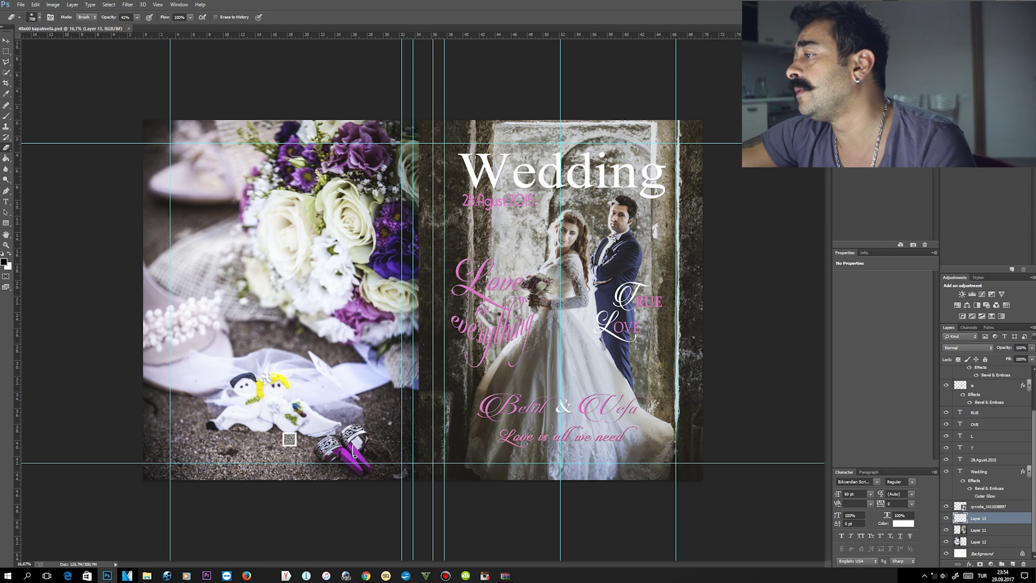
click(945, 530)
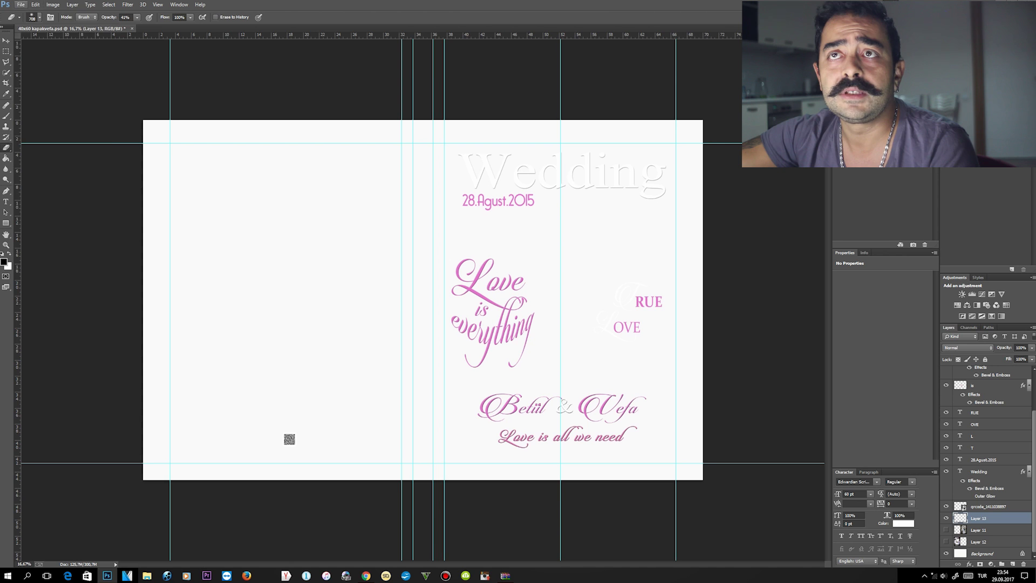
click(20, 5)
click(32, 22)
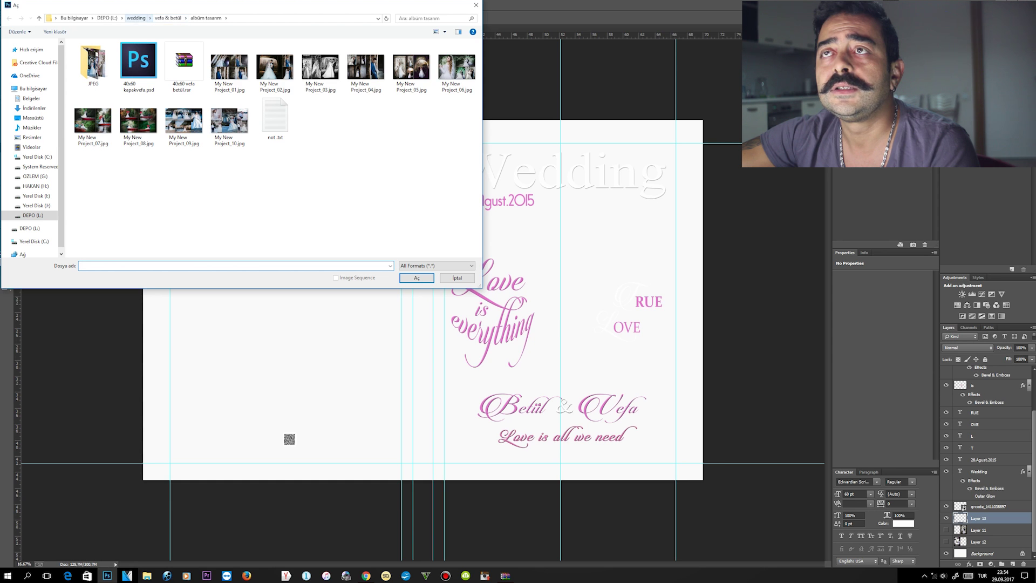
click(168, 17)
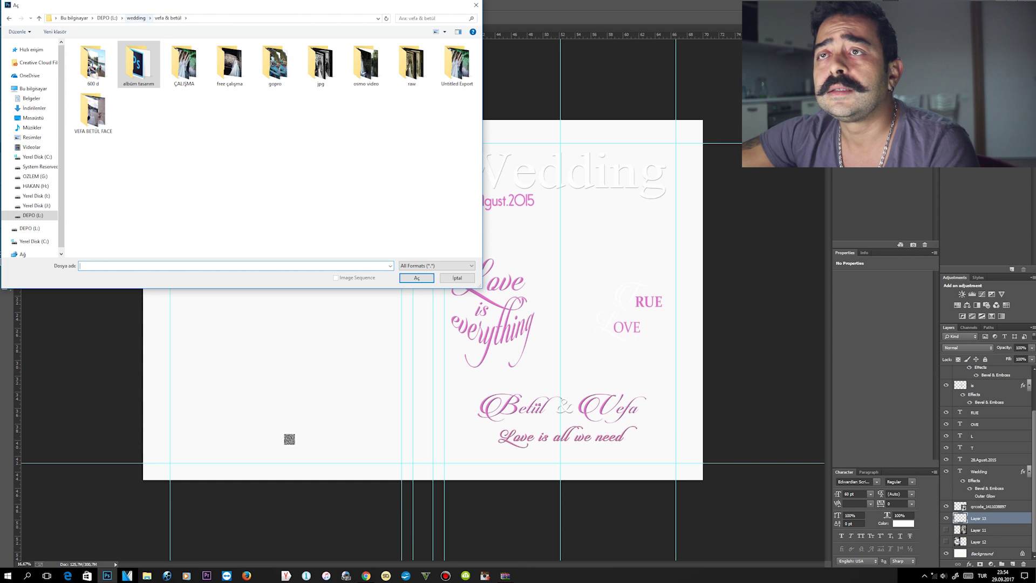
Step: Browse to wedding > perihan ali düğün > seçim raw > çalışma1 in the Open dialog
click(136, 17)
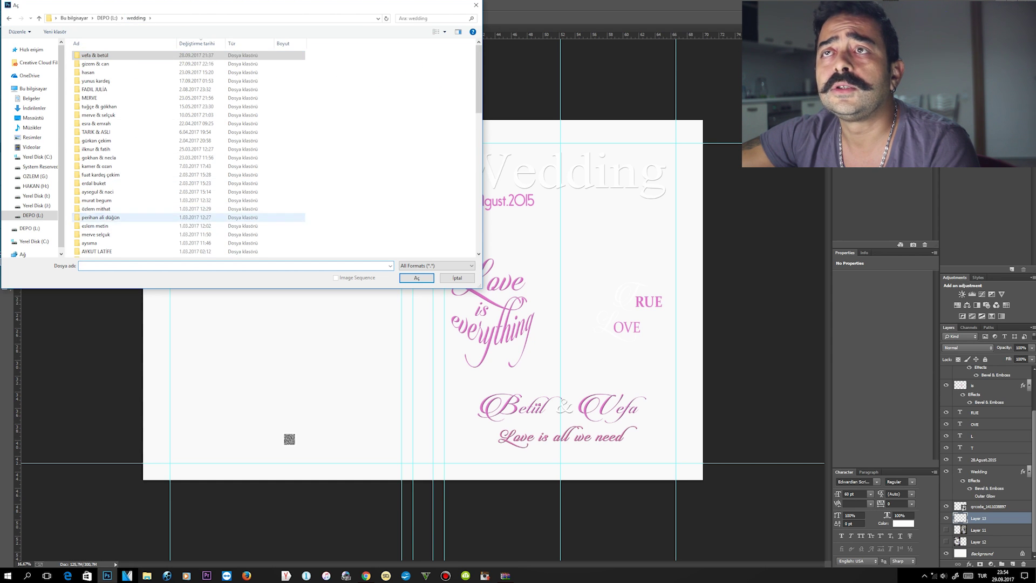
double_click(99, 217)
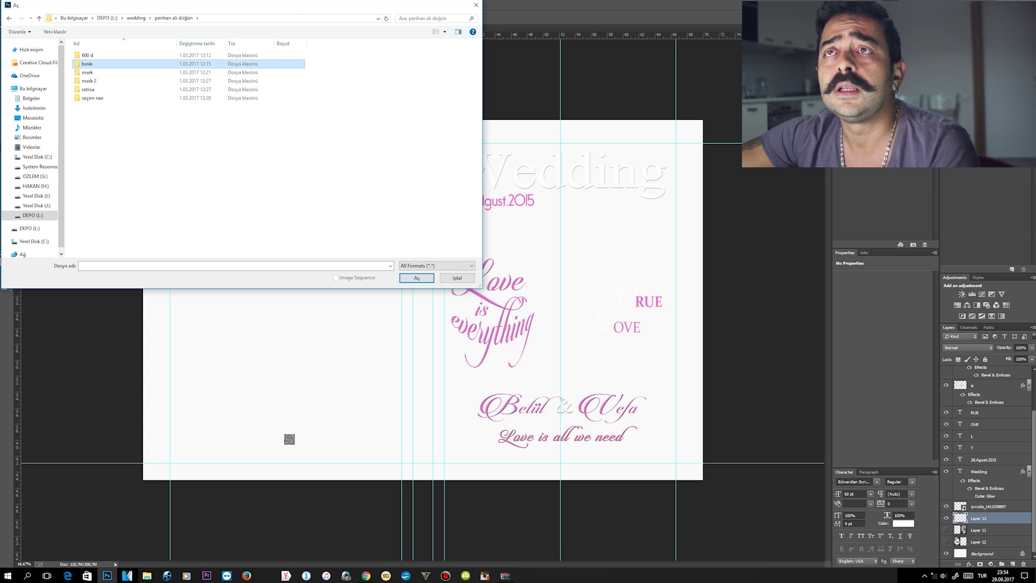
double_click(86, 64)
click(87, 64)
key(BackSpace)
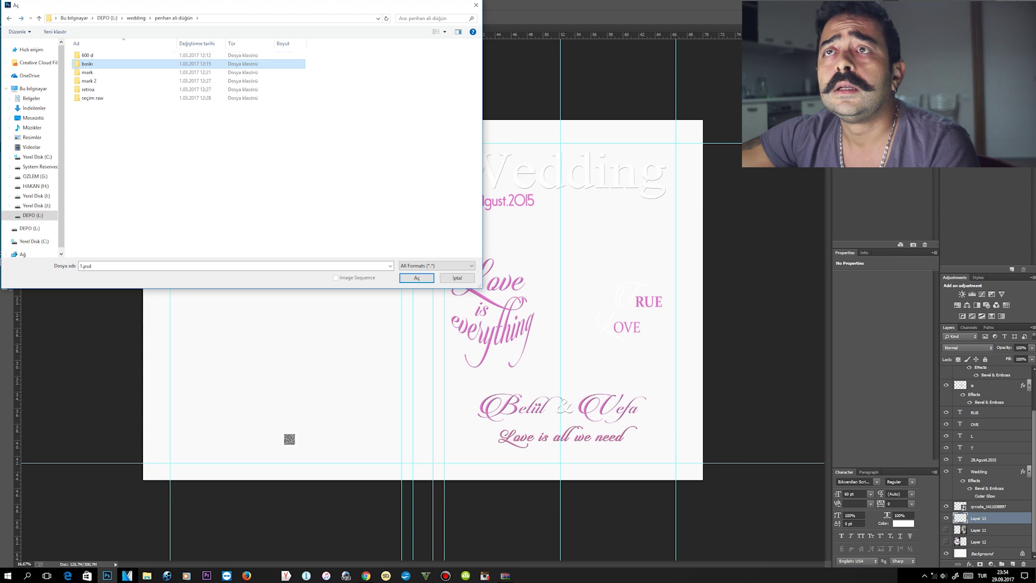
double_click(92, 98)
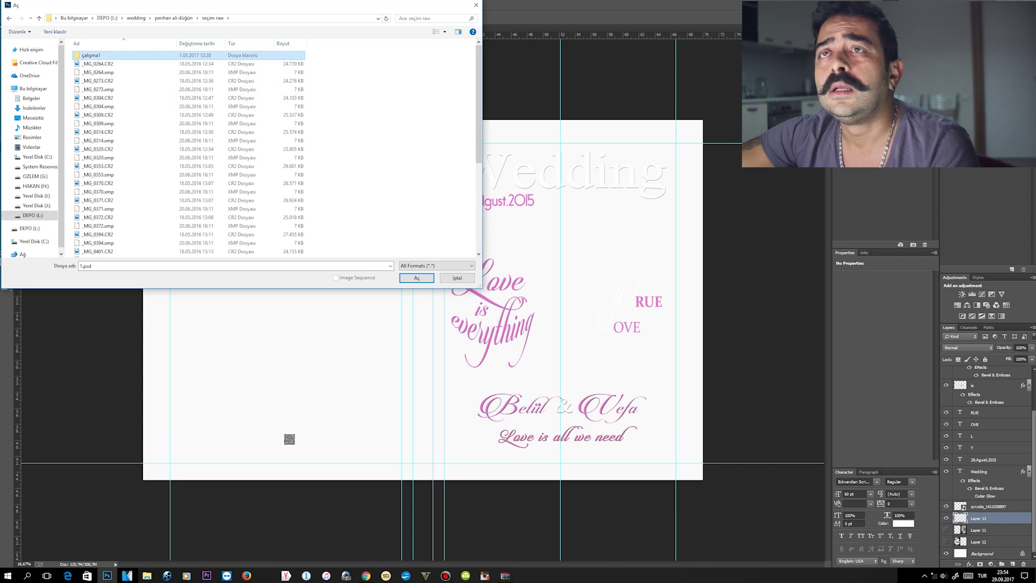
key(Return)
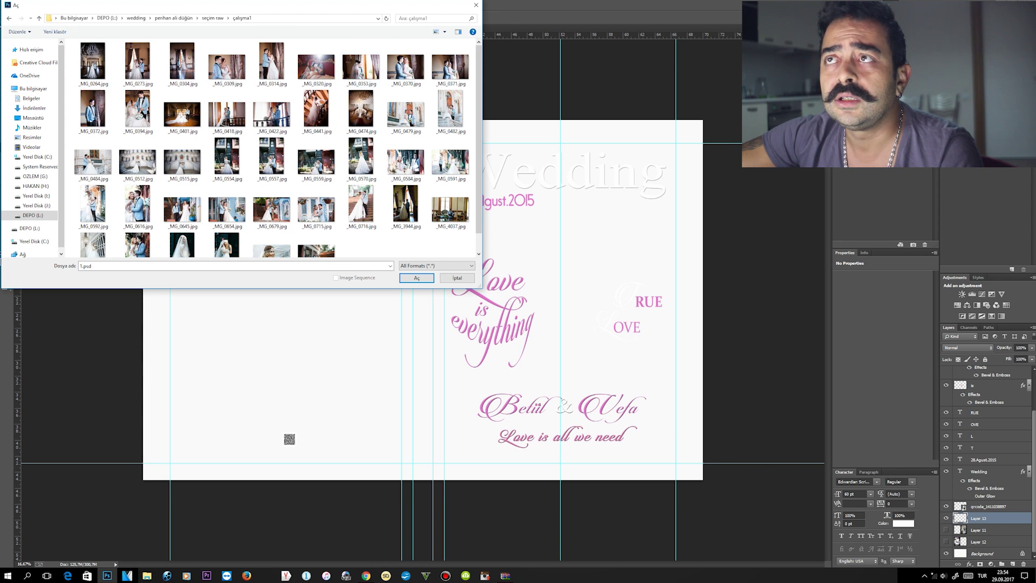
drag(216, 5, 235, 5)
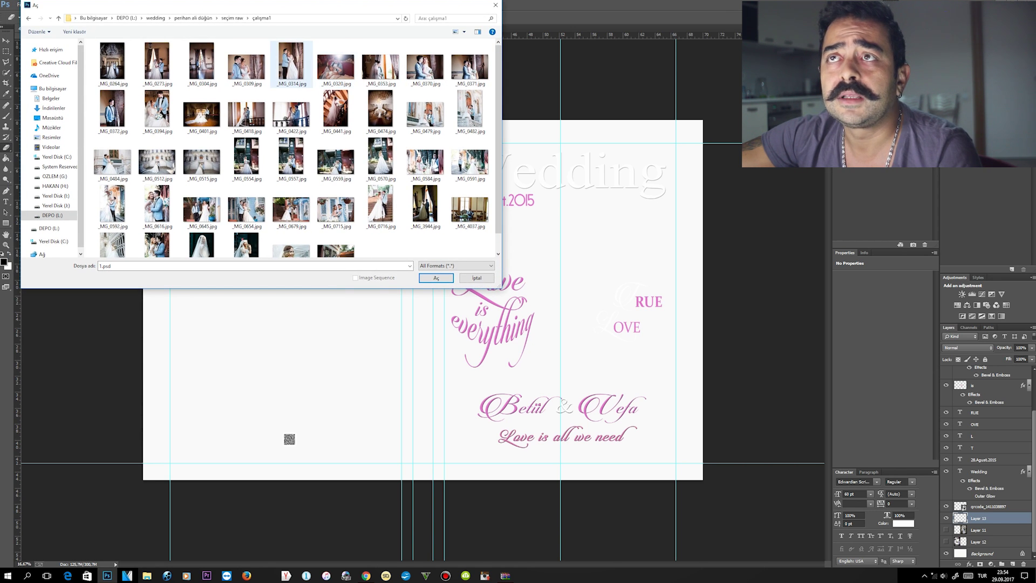
Step: Select _MG_0314 and _MG_0264 together and open both photos
click(291, 64)
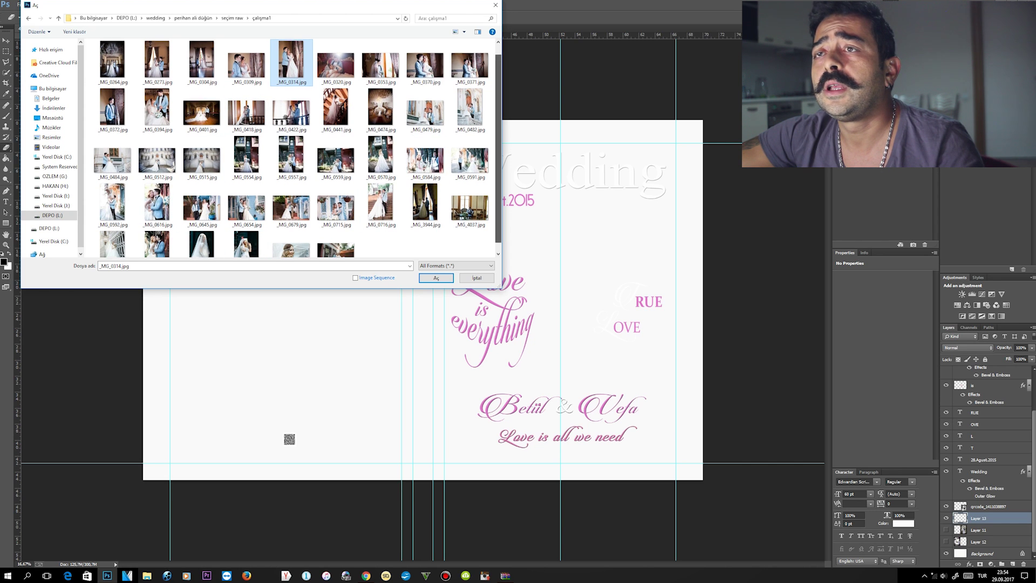
scroll(498, 152, down, 1)
scroll(298, 148, up, 1)
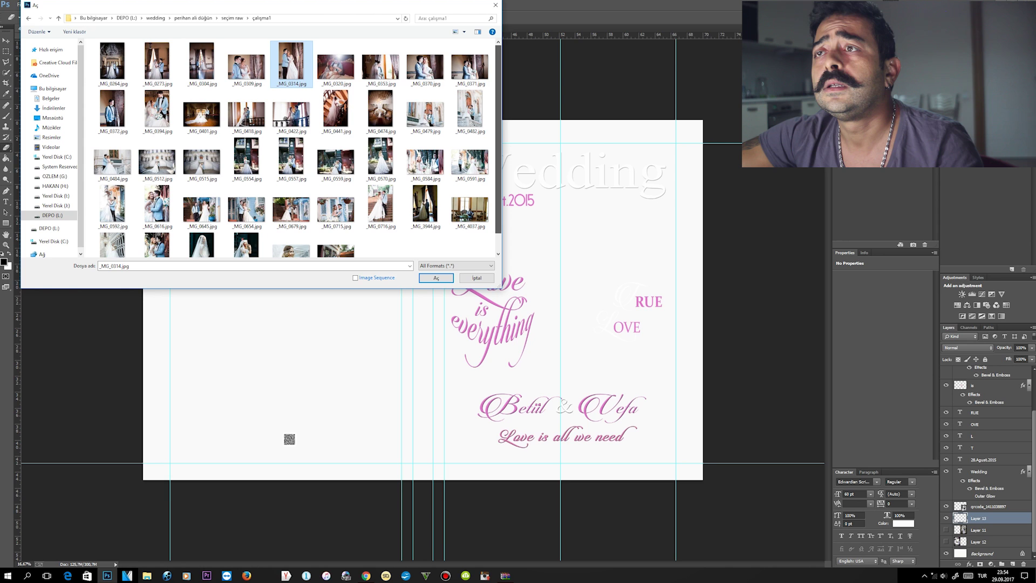
scroll(298, 148, down, 1)
scroll(427, 113, up, 1)
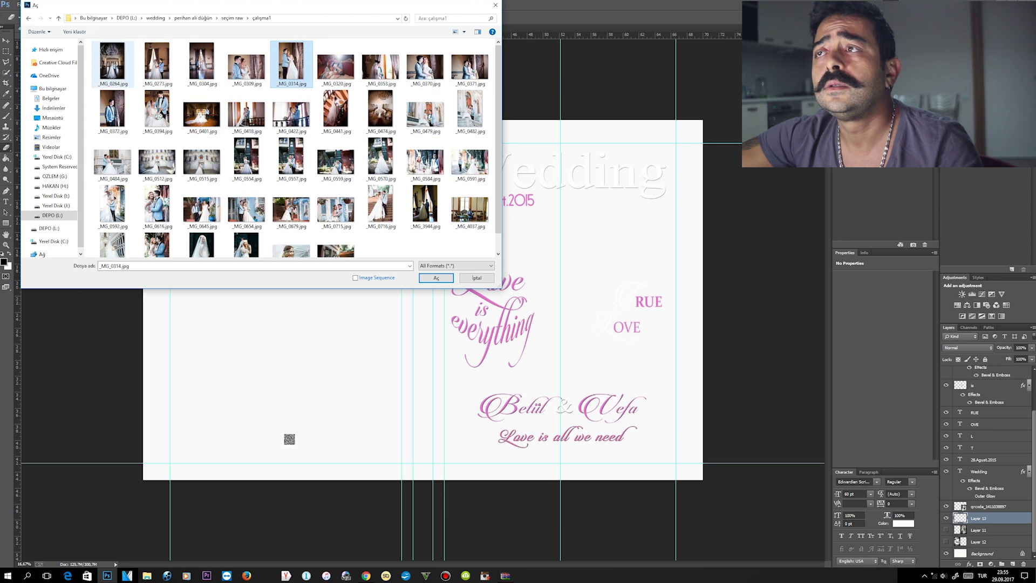
ctrl+click(112, 62)
click(436, 278)
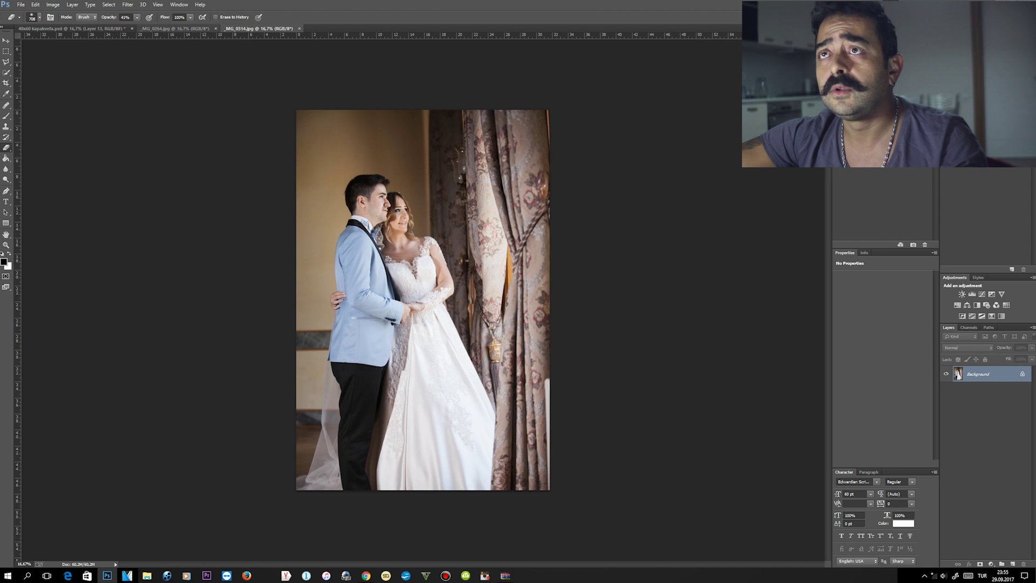
Step: Paste the _MG_0264 chandelier photo into the kapakvefa cover and move it onto the front page
key(ctrl+shift+Tab)
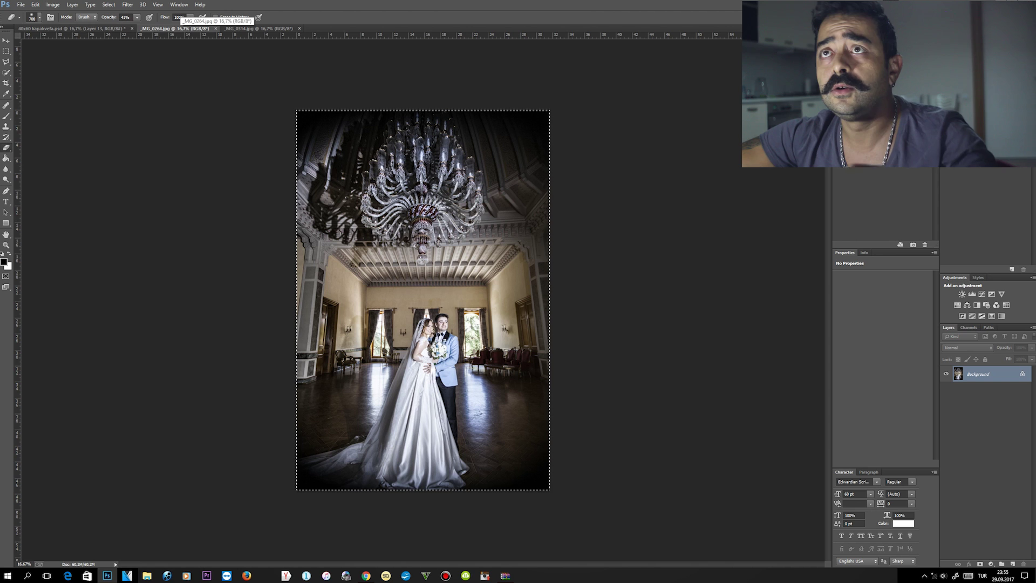
key(ctrl+shift+Tab)
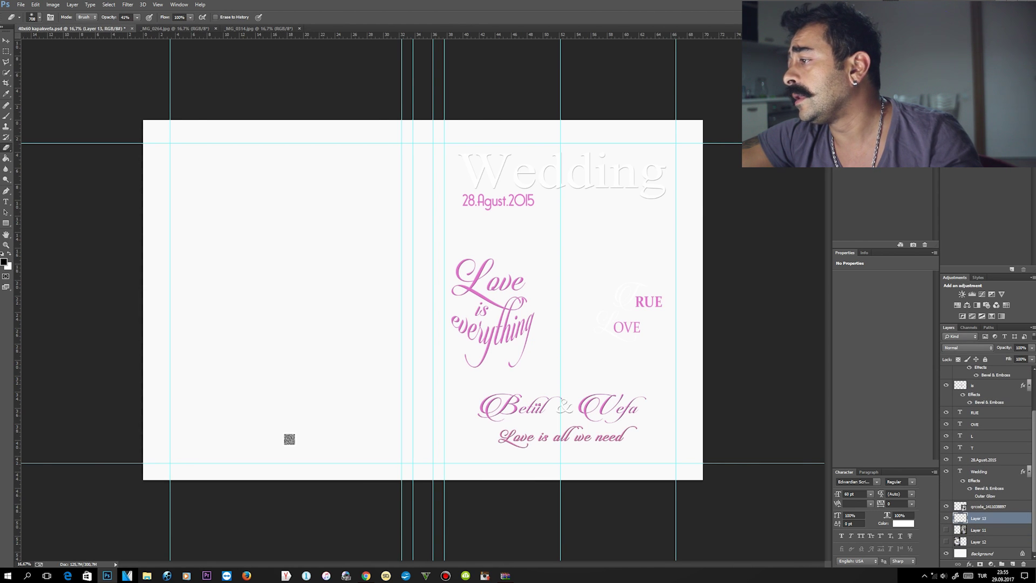
key(ctrl+shift+alt+n)
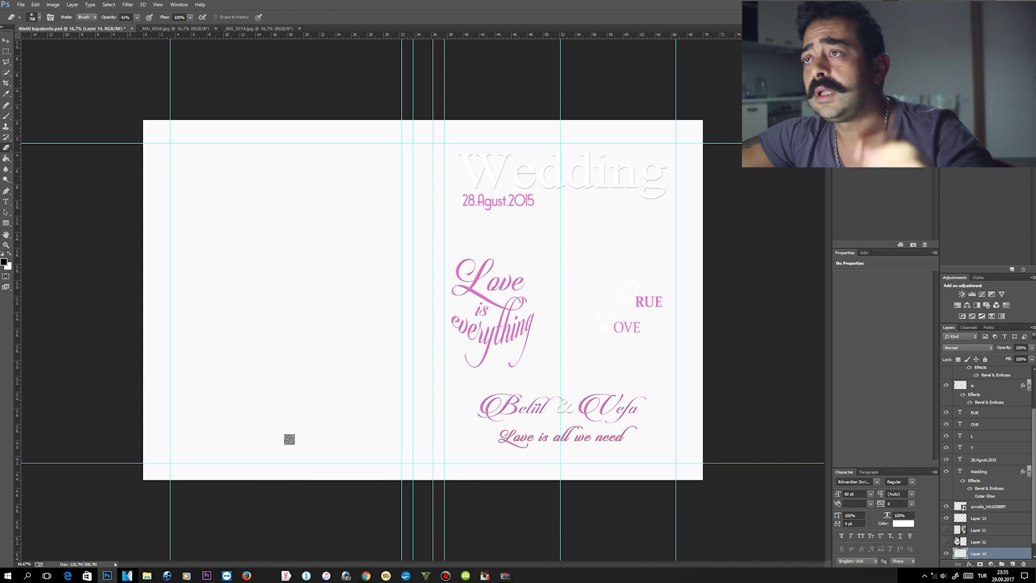
key(v)
drag(365, 168, 501, 178)
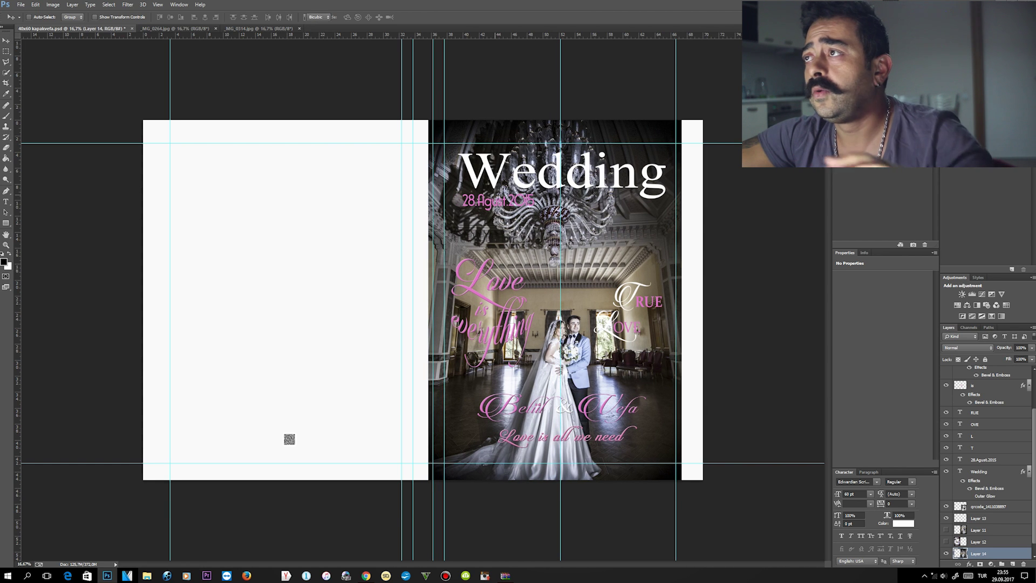
Step: Scale the chandelier photo to fill the front page, apply it, then switch to _MG_0314
key(ctrl+t)
drag(681, 112, 706, 101)
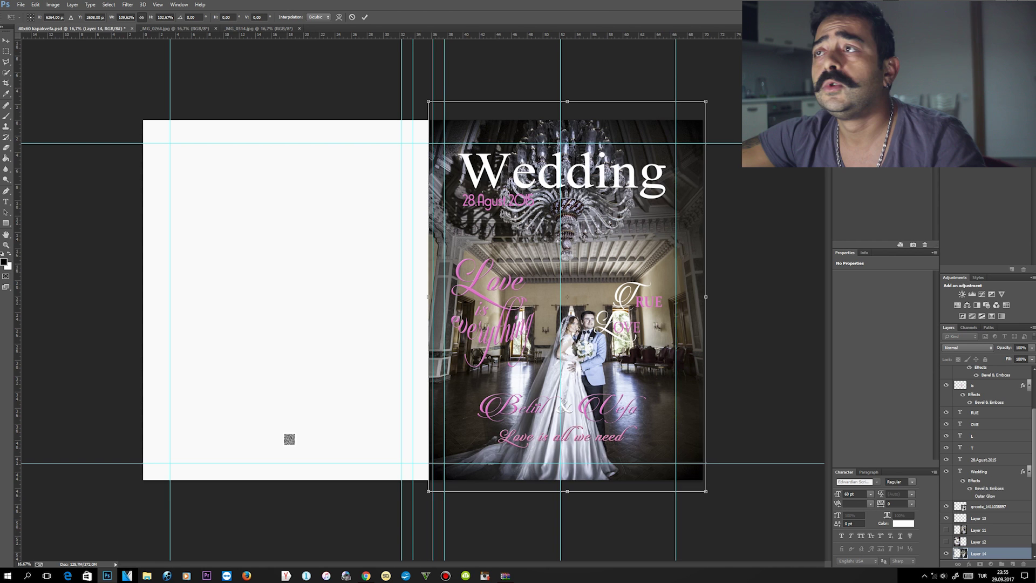
drag(706, 101, 706, 88)
drag(563, 233, 564, 241)
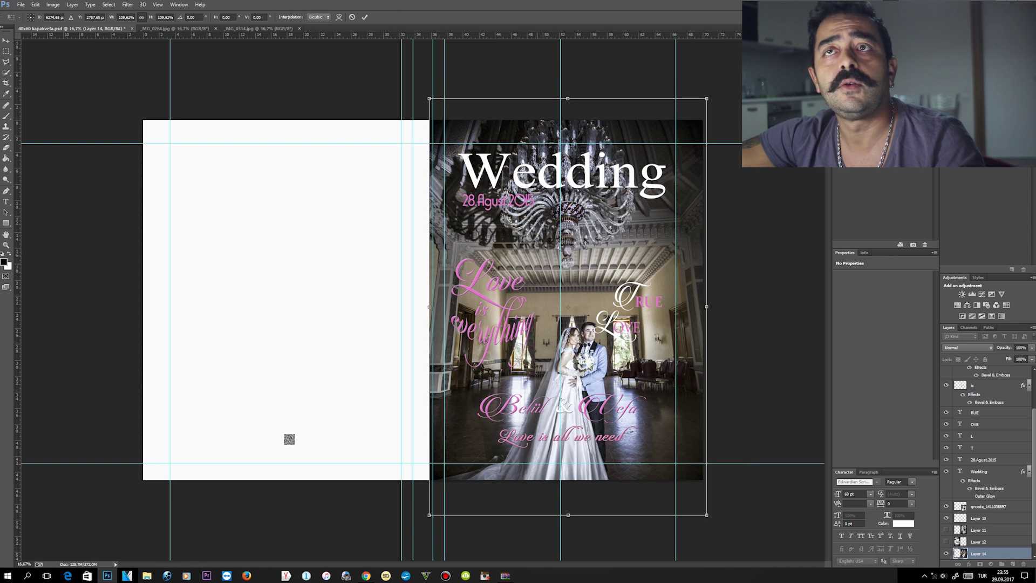
key(v)
key(Escape)
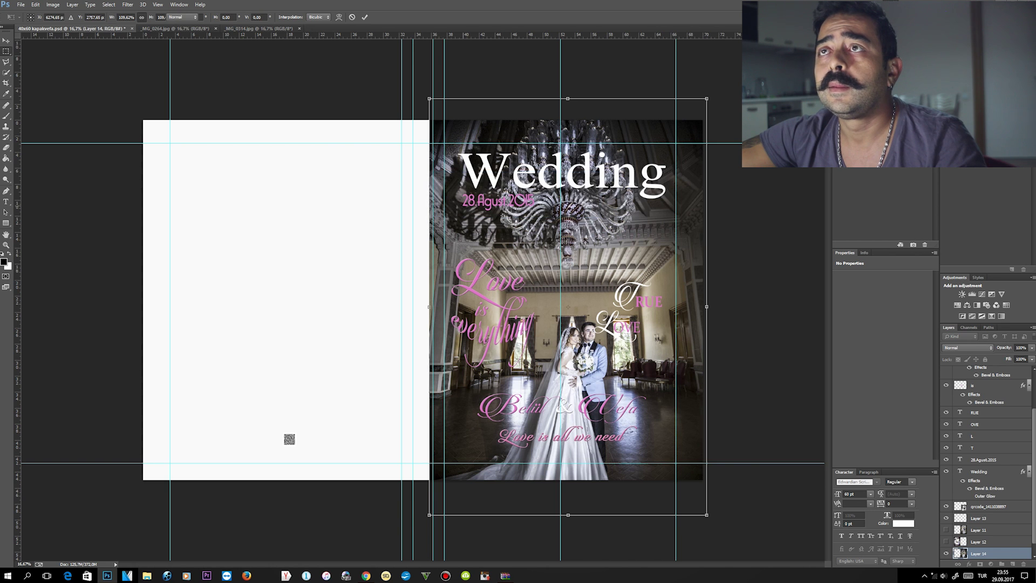
click(259, 29)
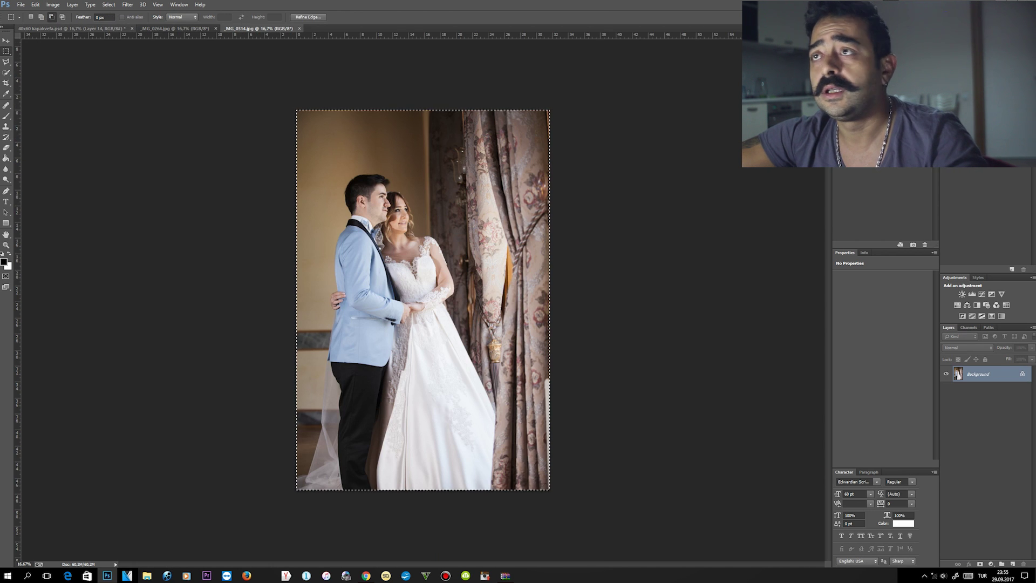
click(70, 28)
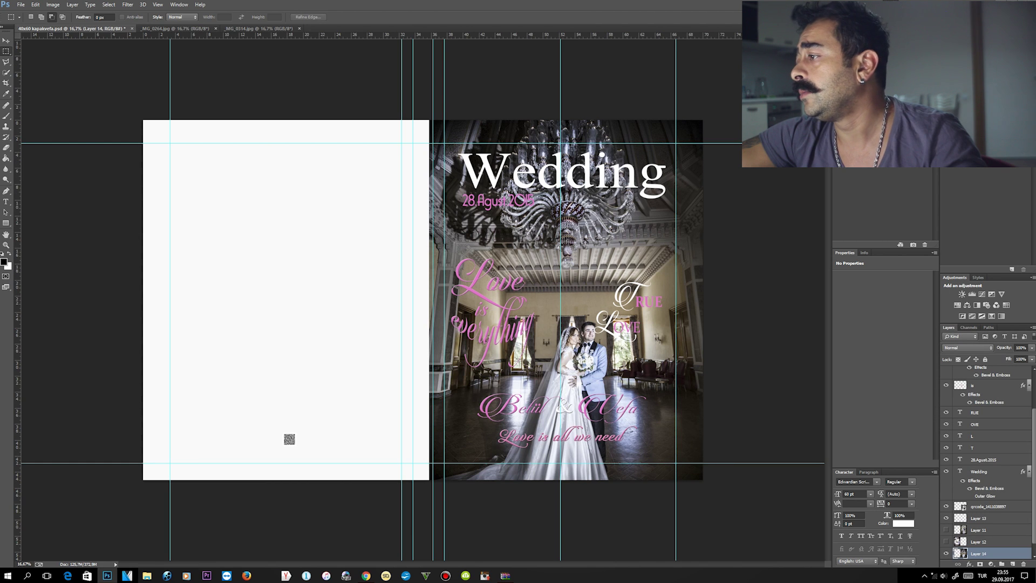
key(ctrl+v)
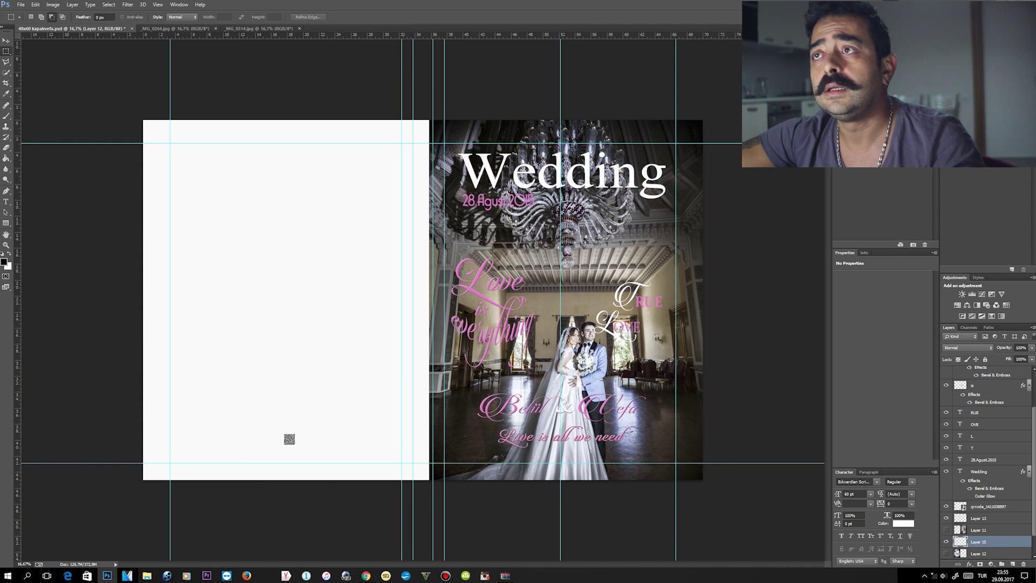
key(v)
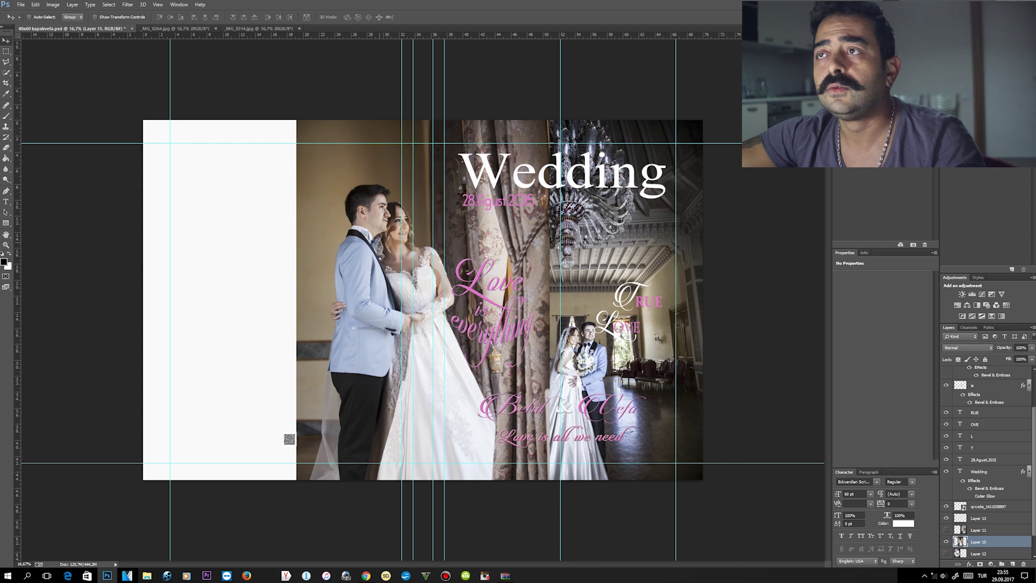
drag(399, 199, 272, 206)
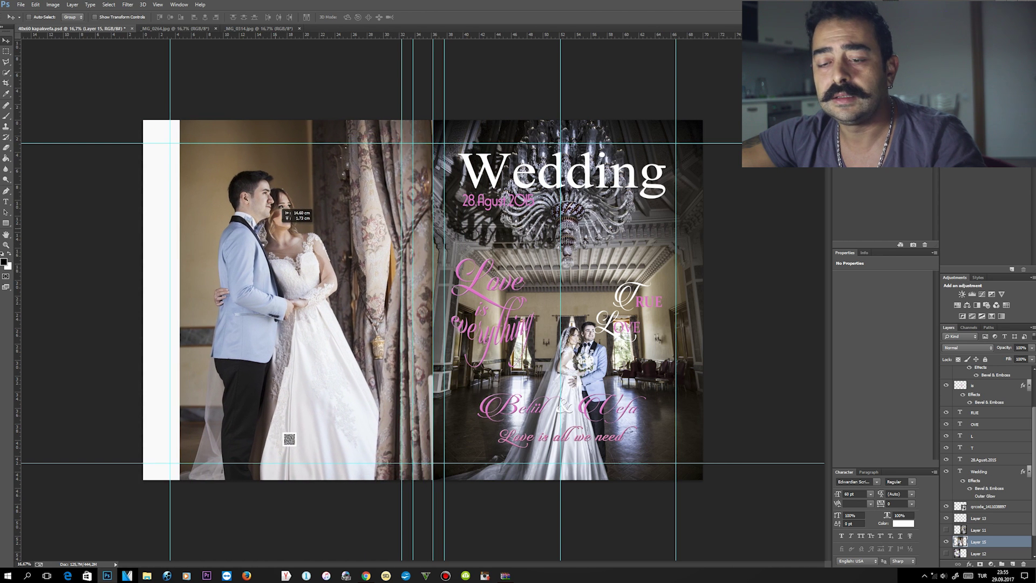
key(ctrl+t)
drag(170, 106, 116, 81)
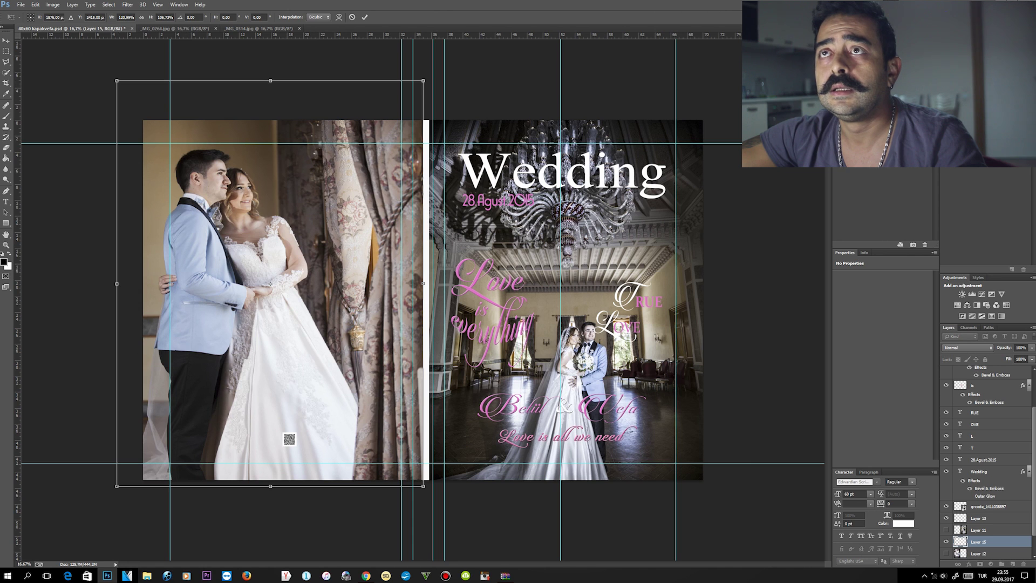
click(141, 17)
drag(269, 283, 283, 291)
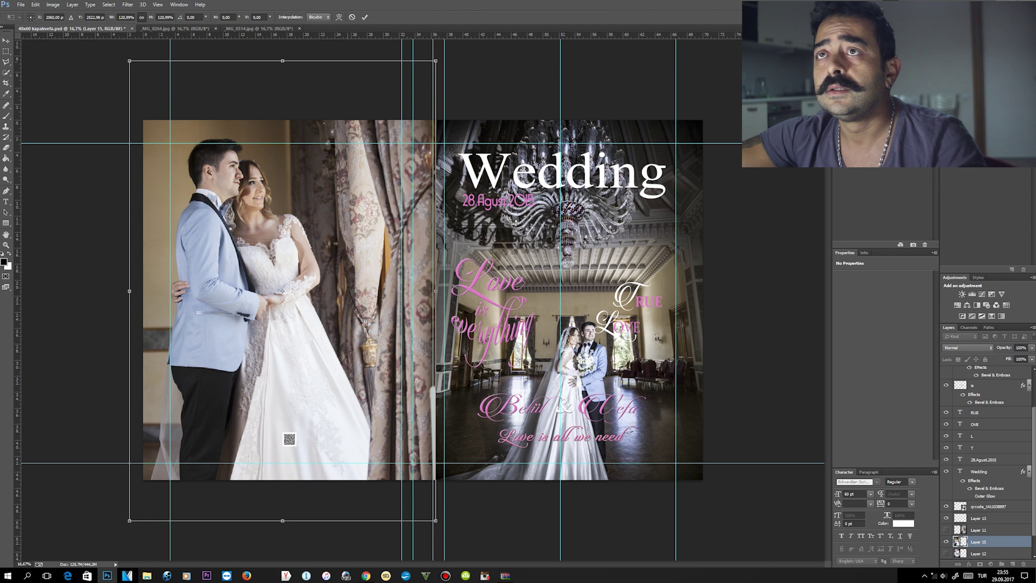
drag(129, 61, 137, 73)
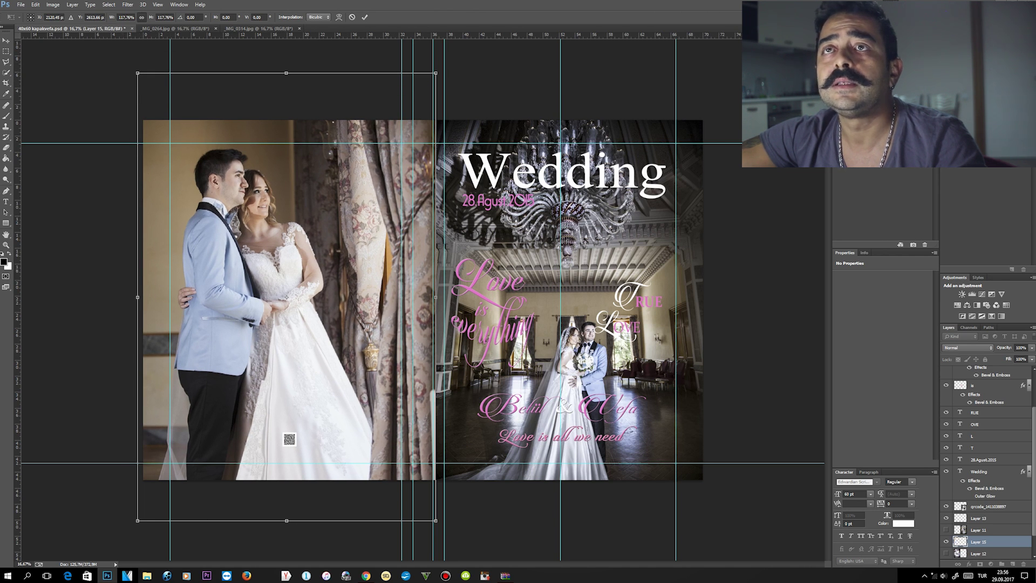
click(6, 51)
key(Return)
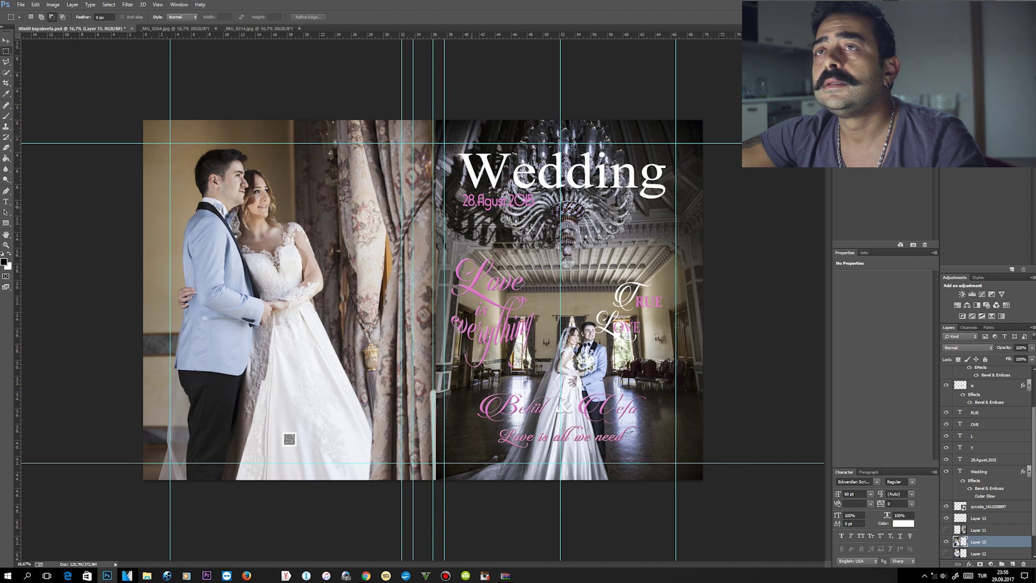
key(e)
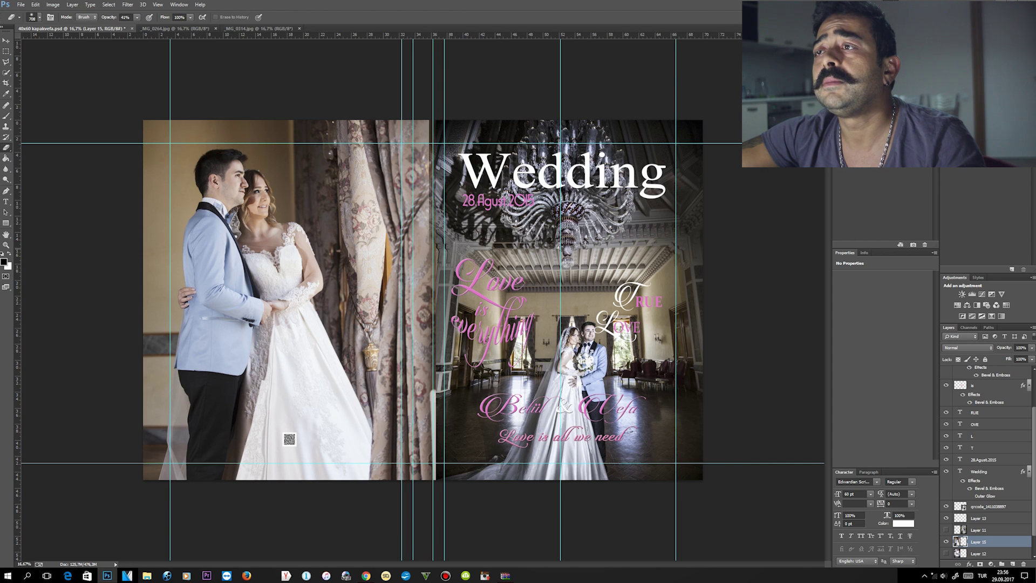
Step: Erase the curtain photo's hard right edge at the seam with the 41% Eraser, then select Layer 14
drag(427, 302, 427, 416)
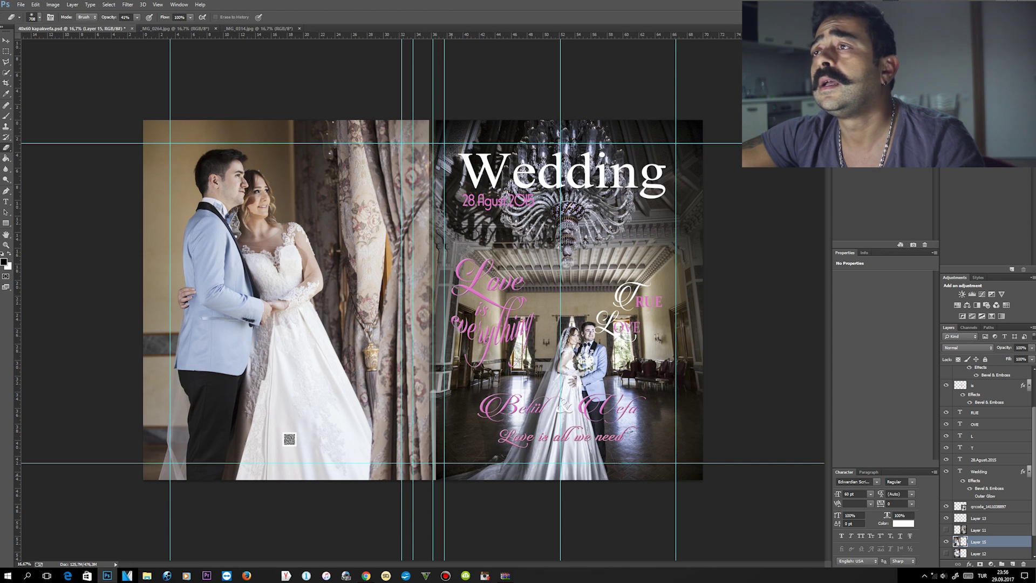
key(alt+bracketleft)
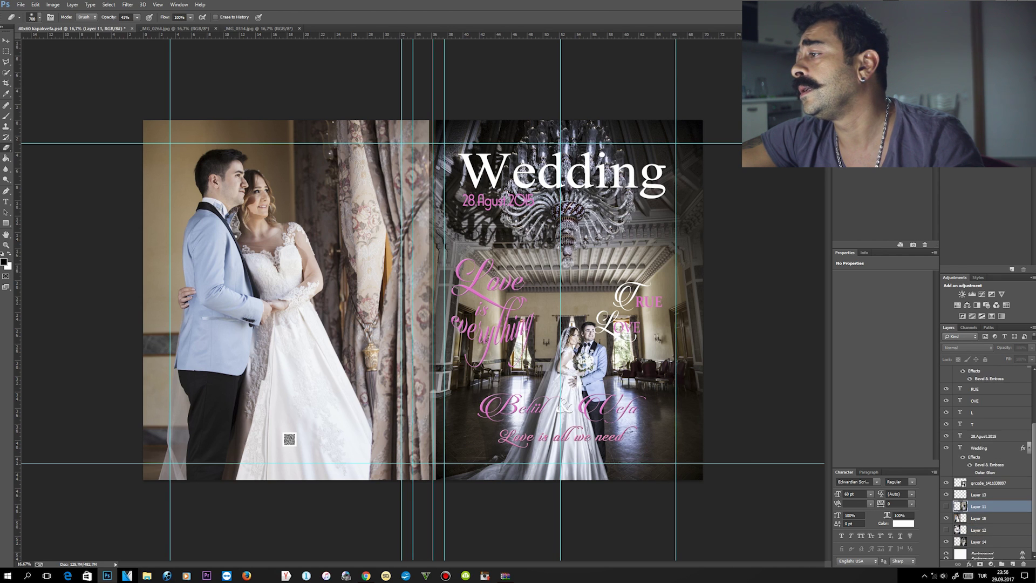
key(alt+bracketleft)
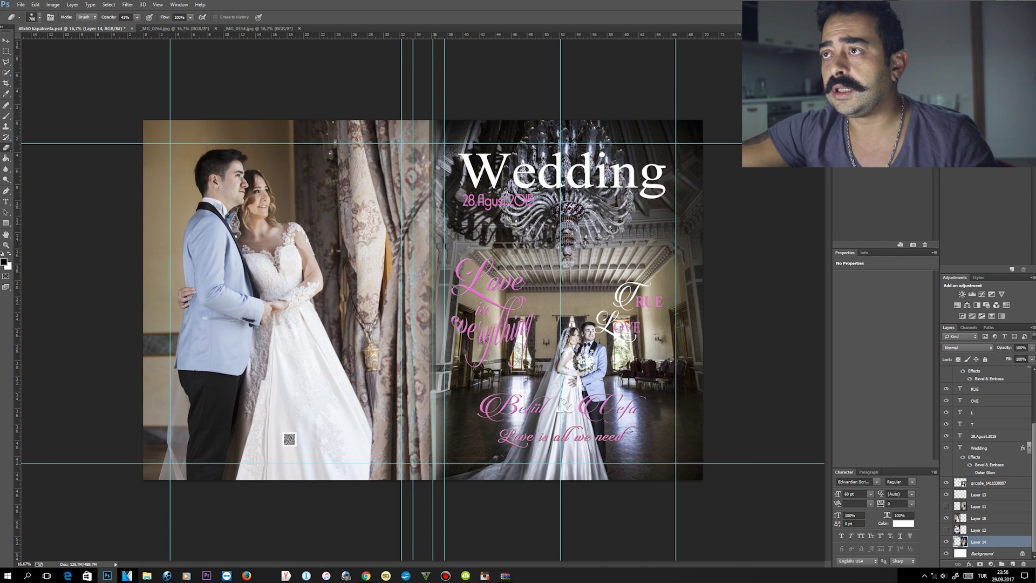
Step: Toggle the Wedding title's visibility to check the seam, then select the Background layer
key(v)
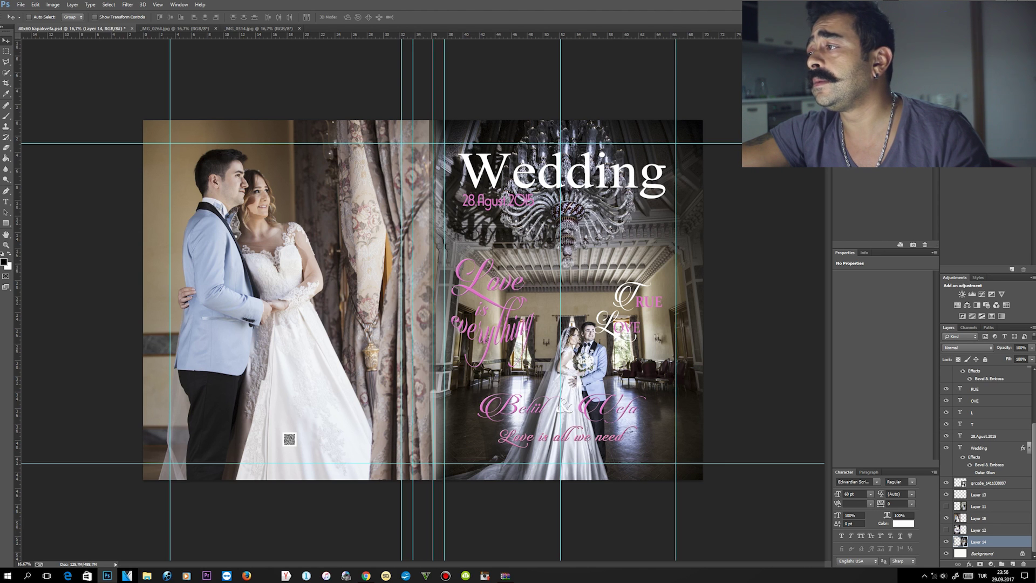
click(946, 448)
click(945, 448)
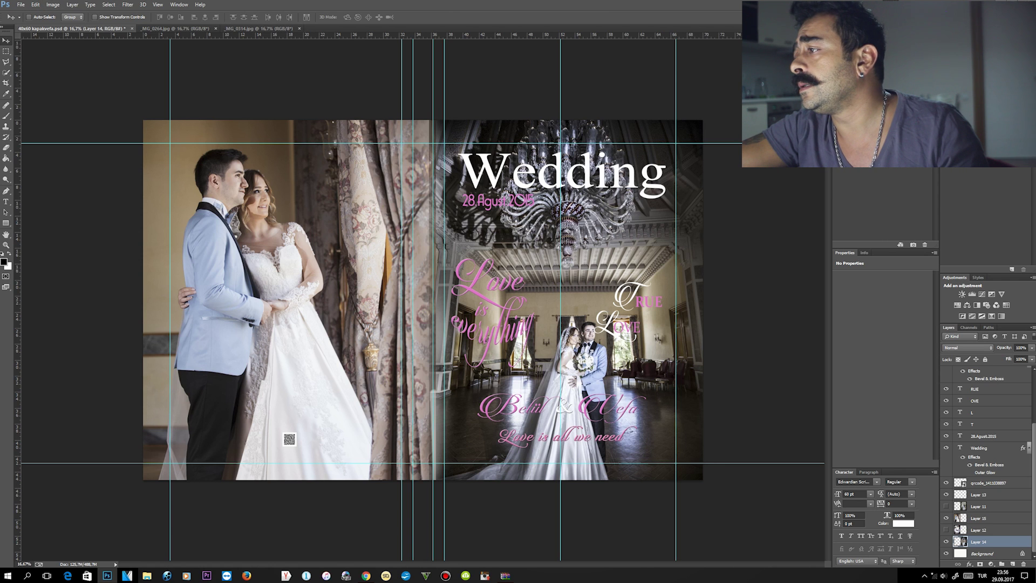
key(alt+bracketleft)
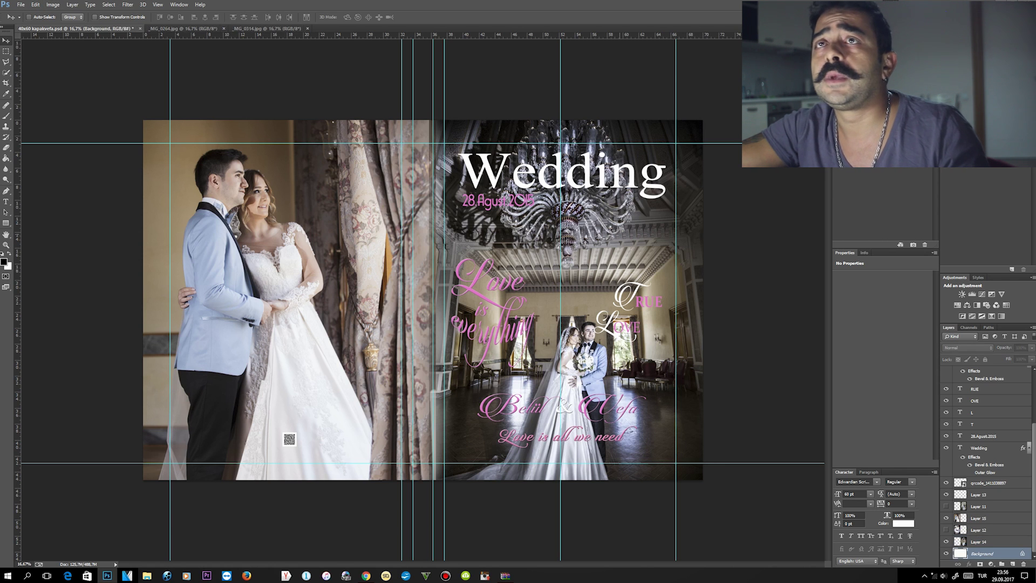
Step: Set Image Size to 65 cm wide by 35 cm high with width and height unlinked
click(52, 5)
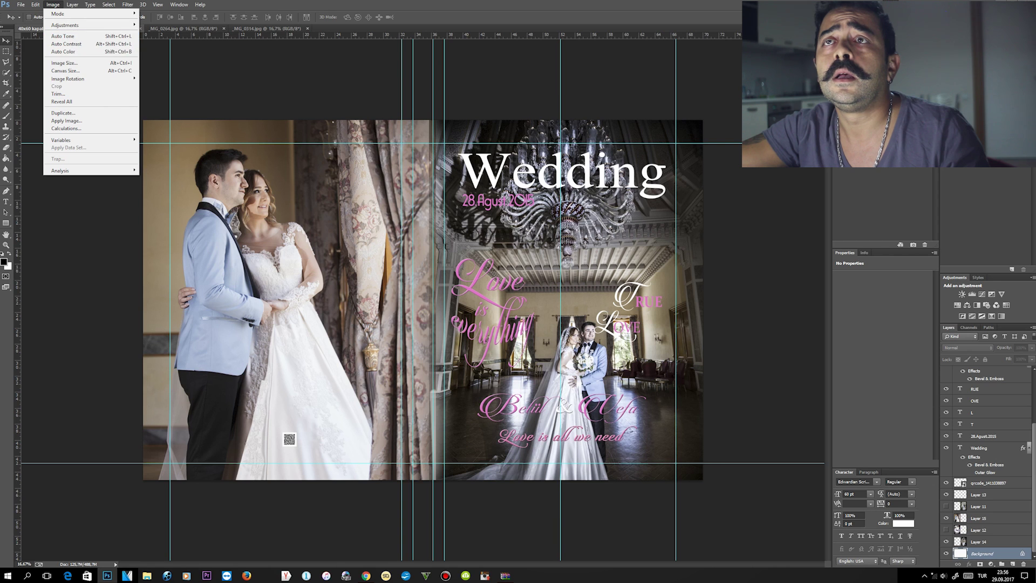
click(65, 63)
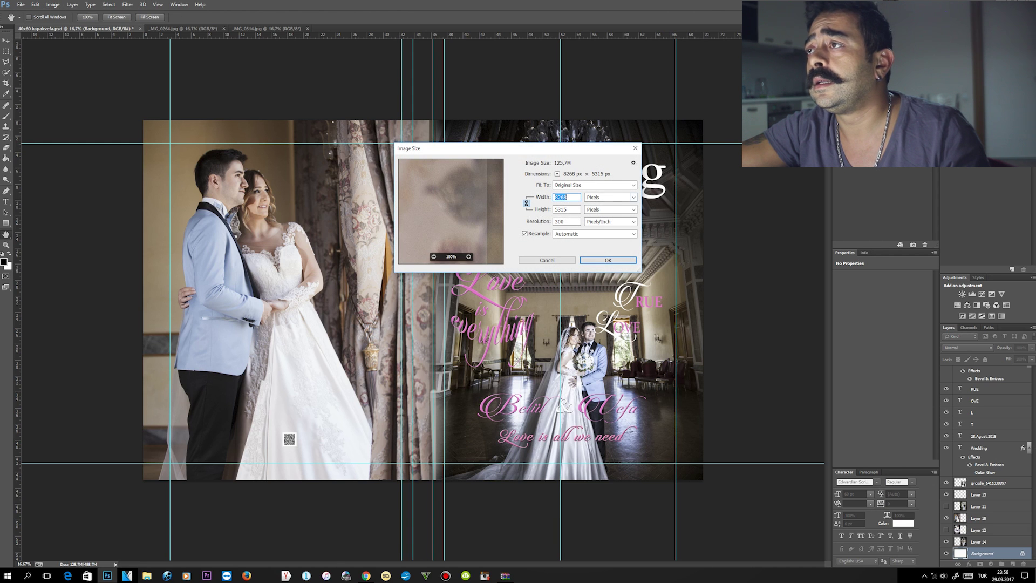
click(610, 197)
click(600, 224)
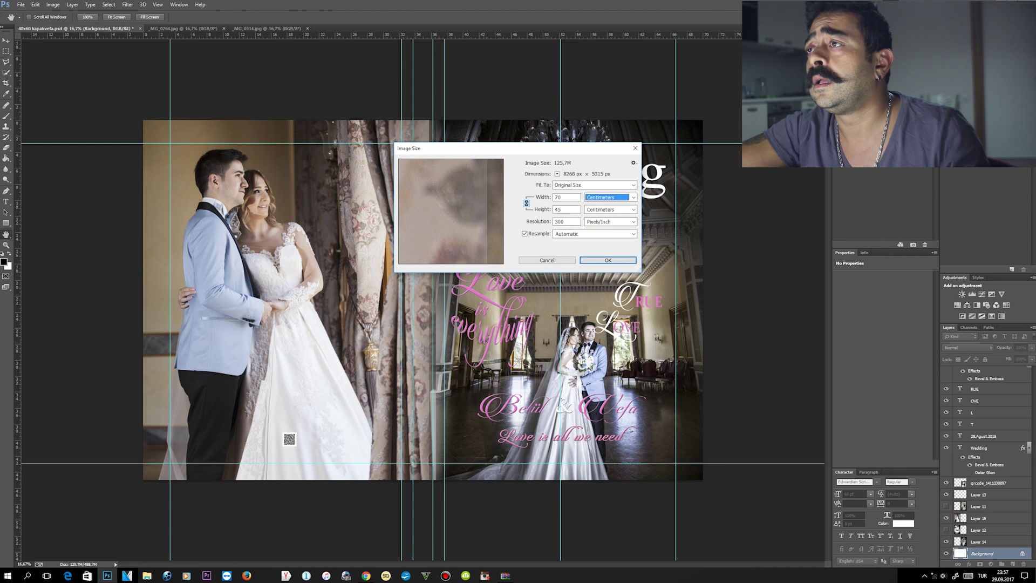
key(BackSpace)
key(BackSpace)
text(6)
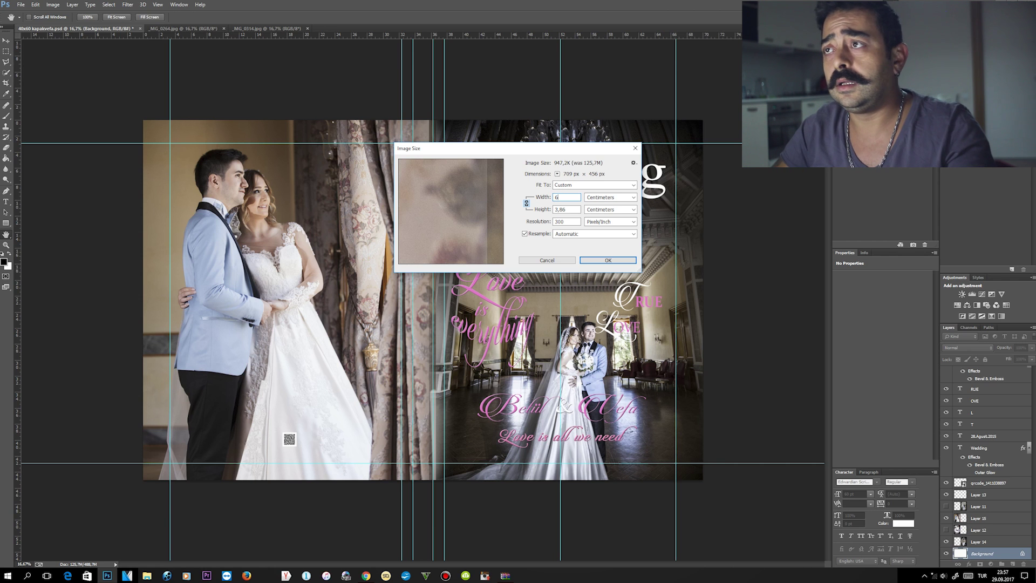
text(5)
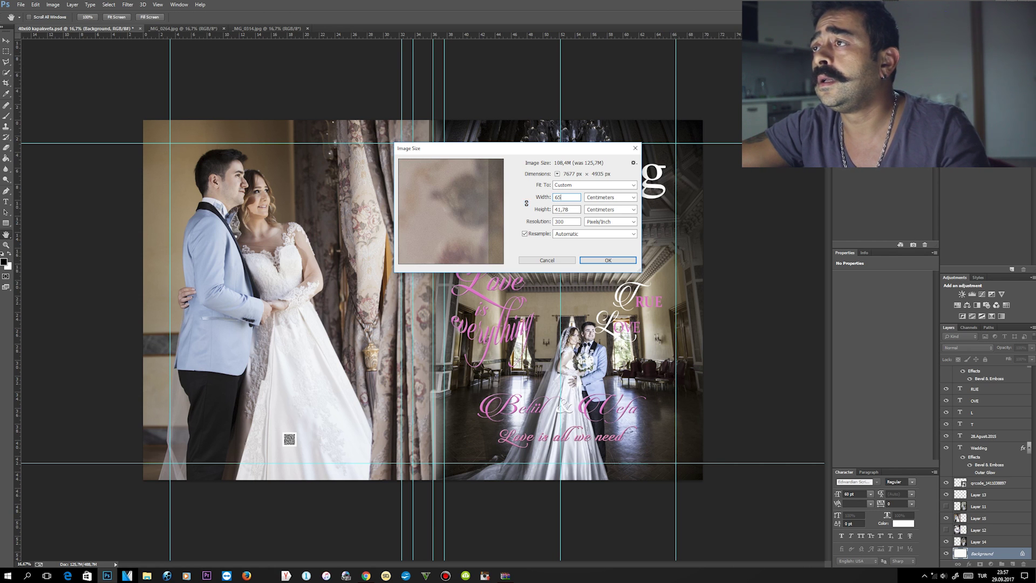
click(527, 203)
key(Tab)
text(35)
key(Return)
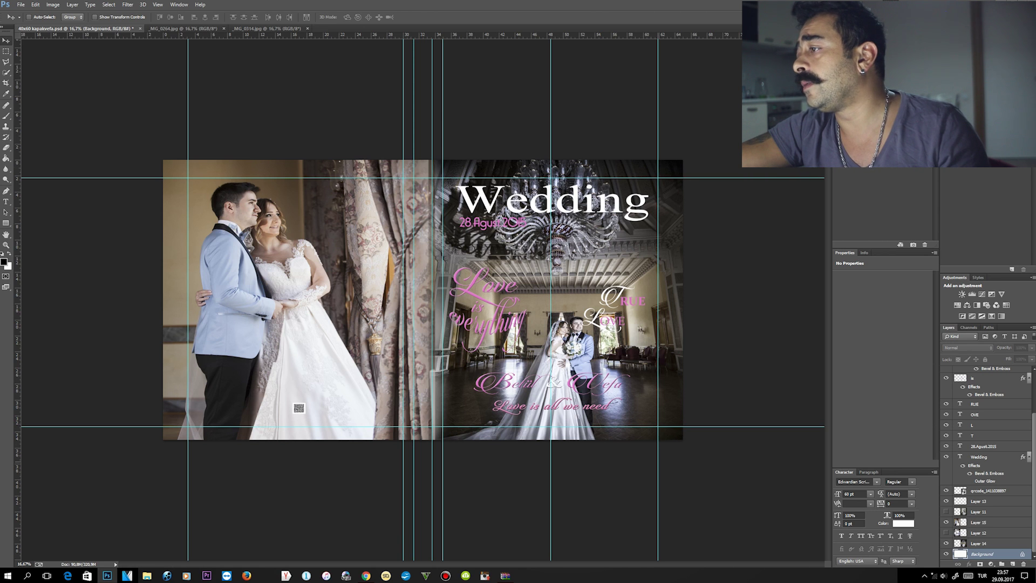
Step: Hide the Layer 15 curtain photo and the Layer 14 chandelier photo, then select the Wedding layer
click(946, 522)
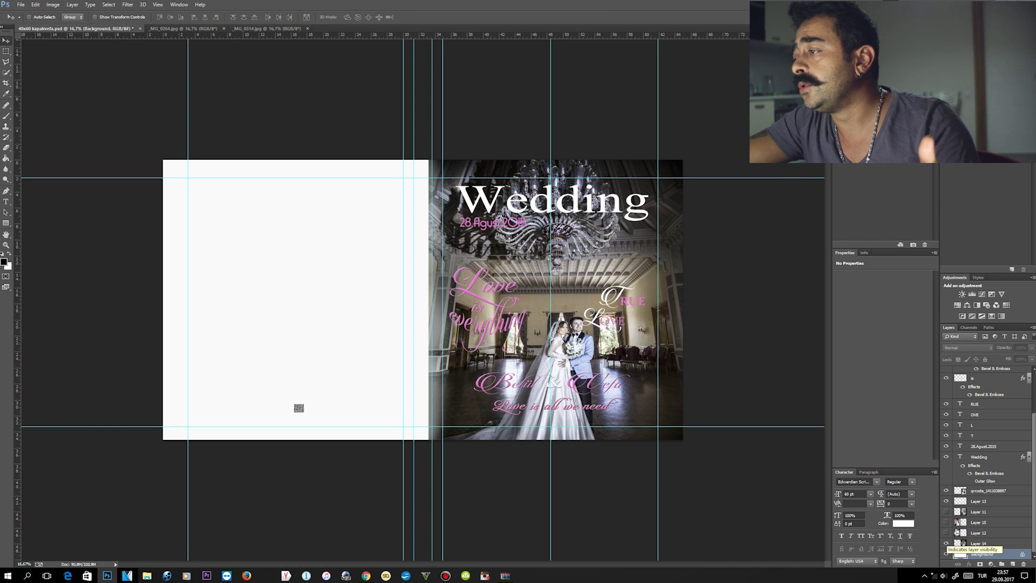
click(946, 543)
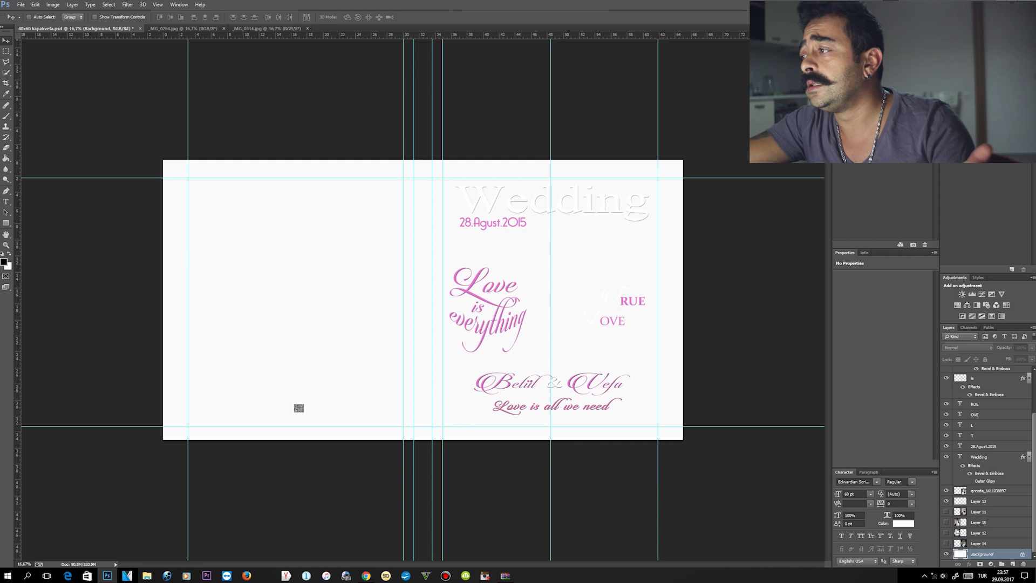
click(978, 456)
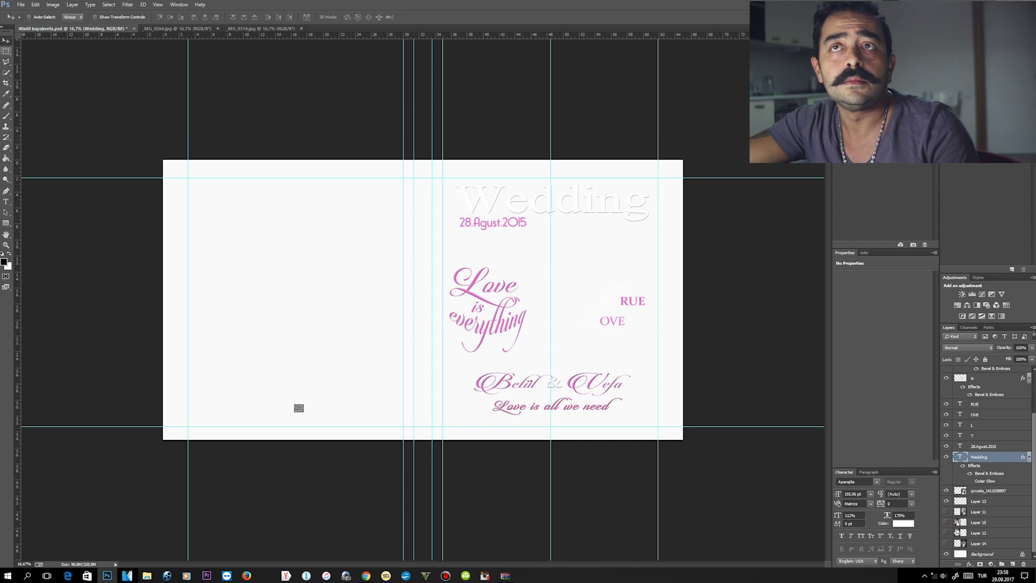
Step: Group the names and 'Love is all we need' text layers and try narrowing them with Free Transform
key(ctrl+g)
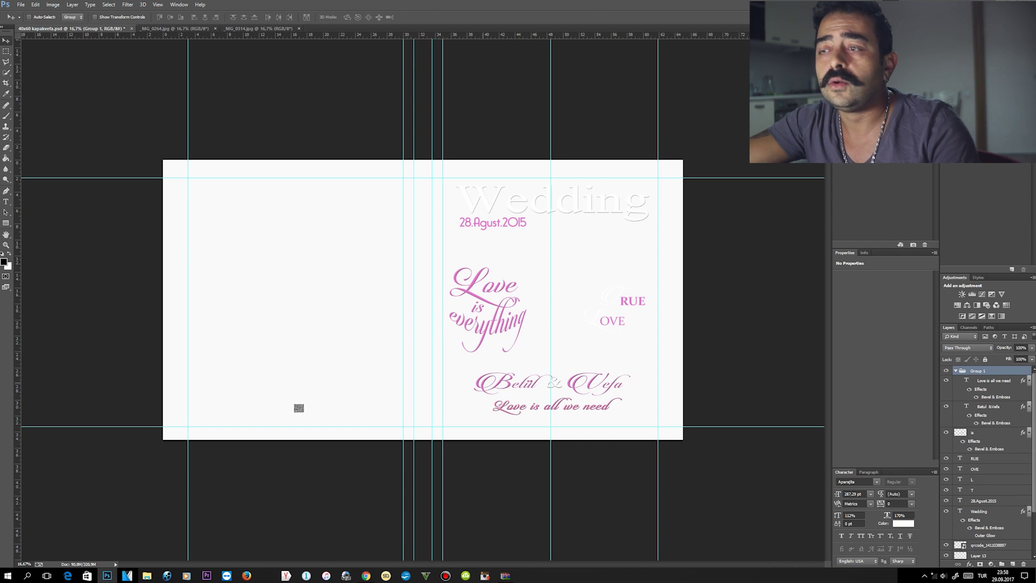
key(ctrl+t)
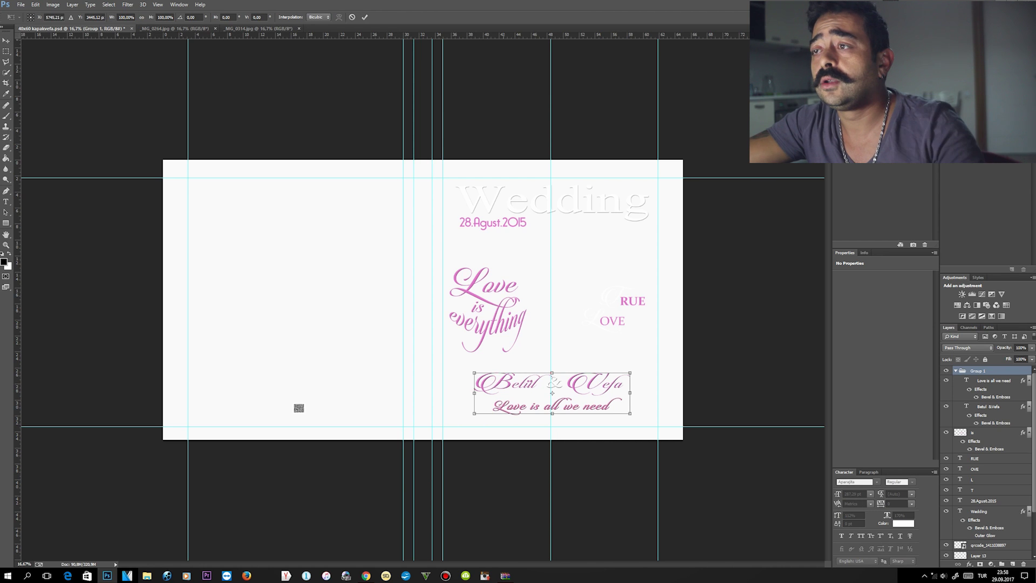
drag(473, 393, 506, 393)
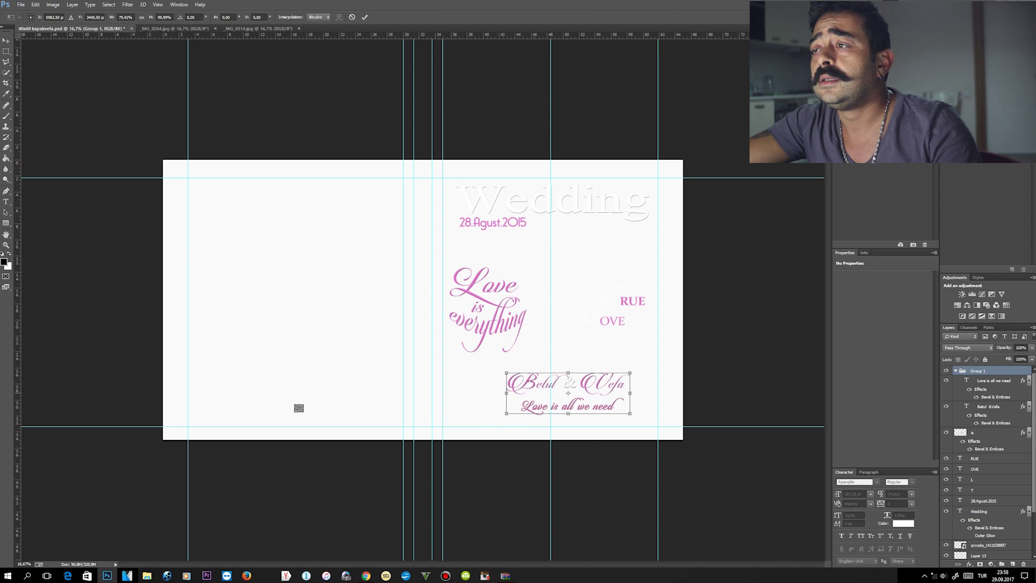
drag(630, 393, 573, 378)
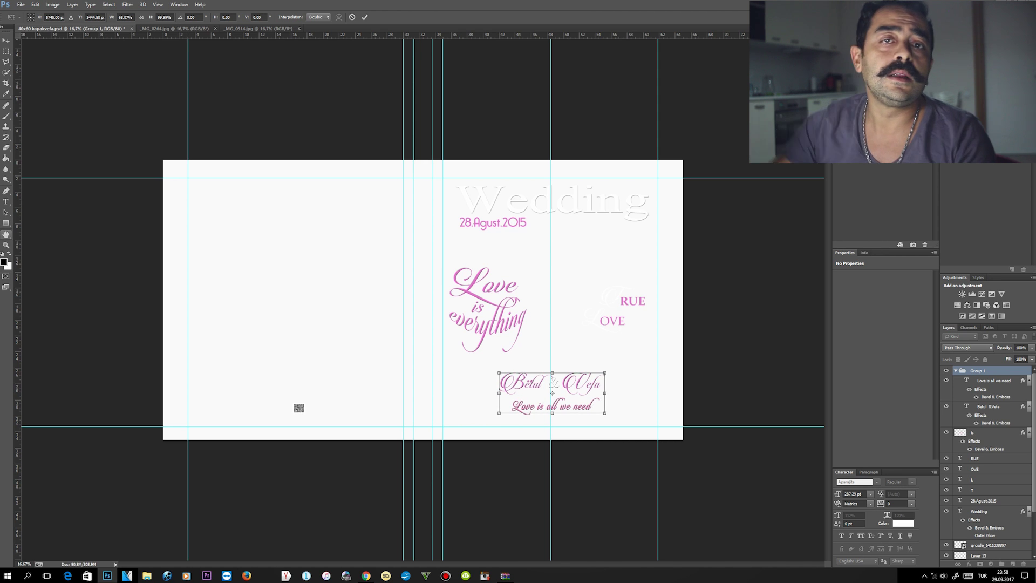
key(space)
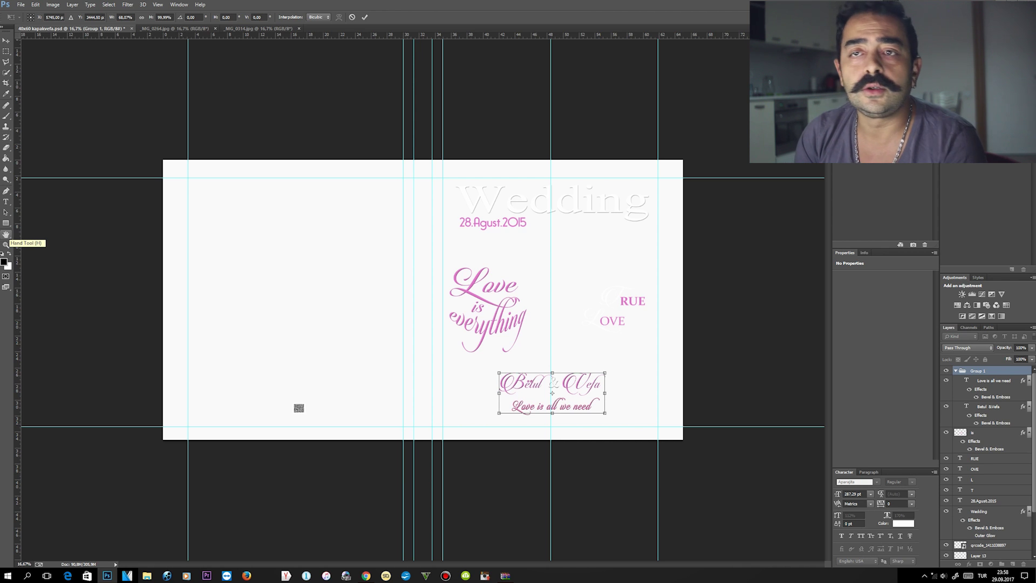
click(6, 245)
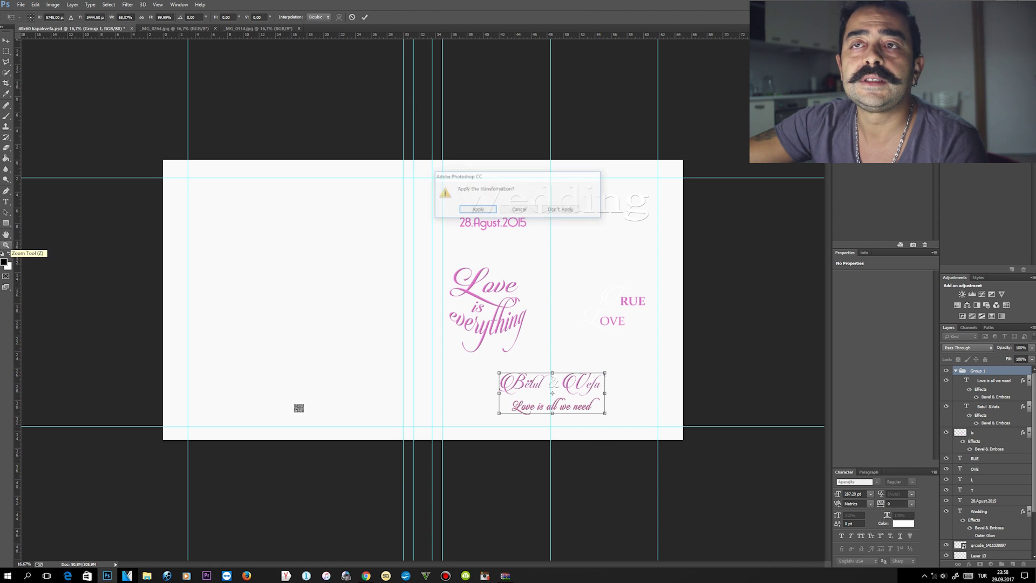
key(Return)
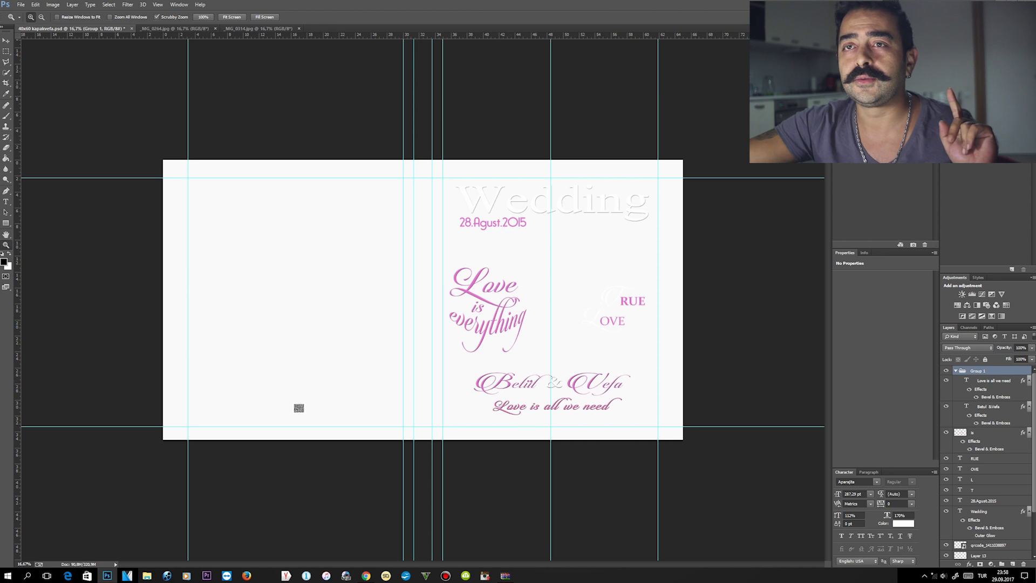
Step: Zoom in to 300% on the QR code and pan to centre it
click(321, 372)
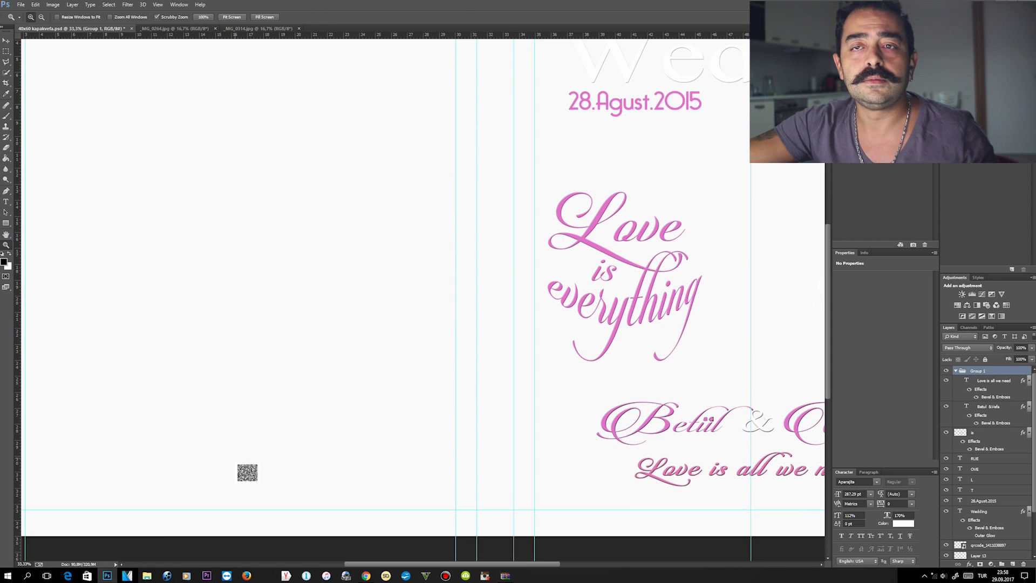
click(321, 372)
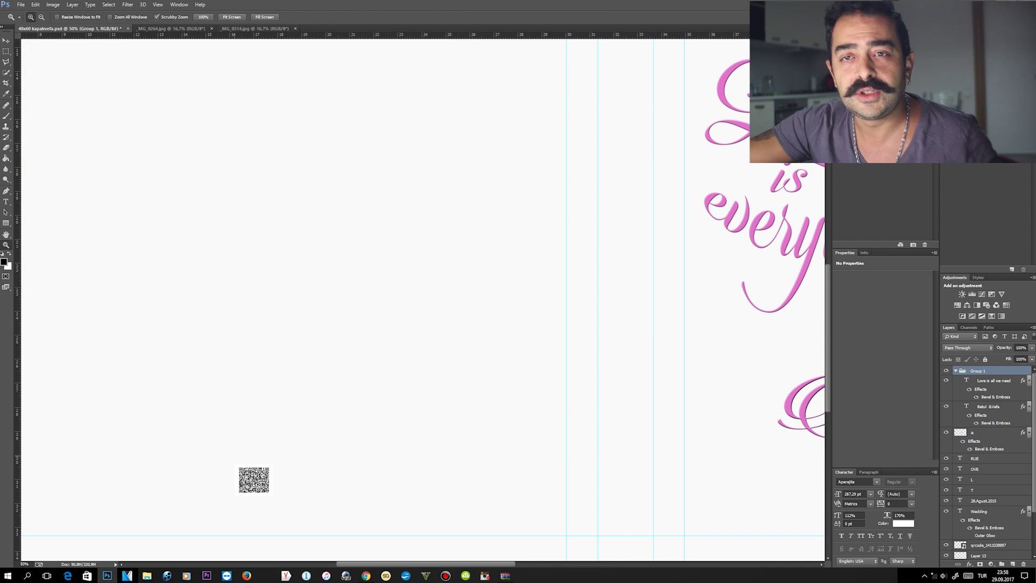
click(247, 479)
click(247, 479)
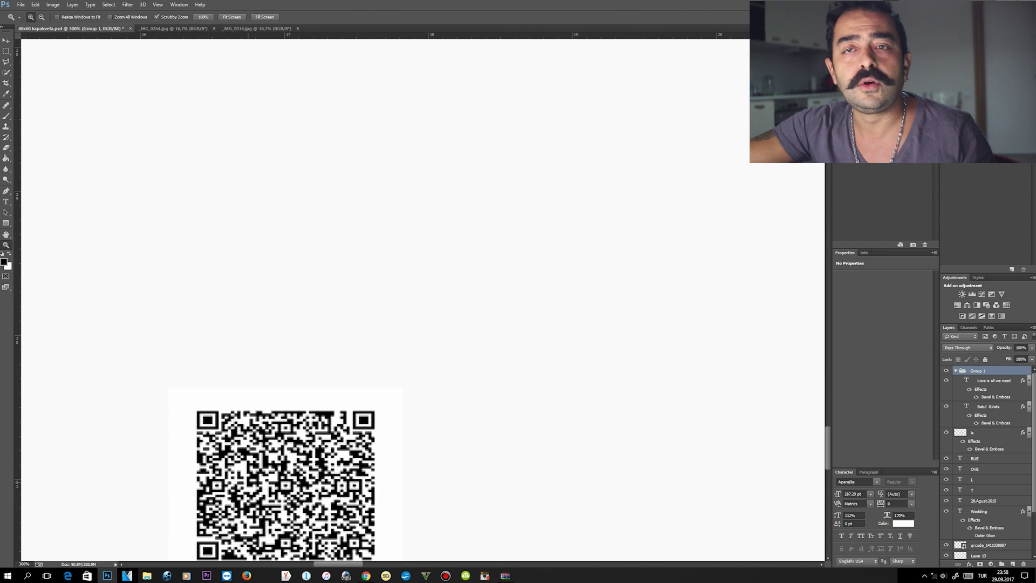
scroll(367, 324, down, 3)
scroll(367, 283, down, 2)
scroll(366, 283, left, 2)
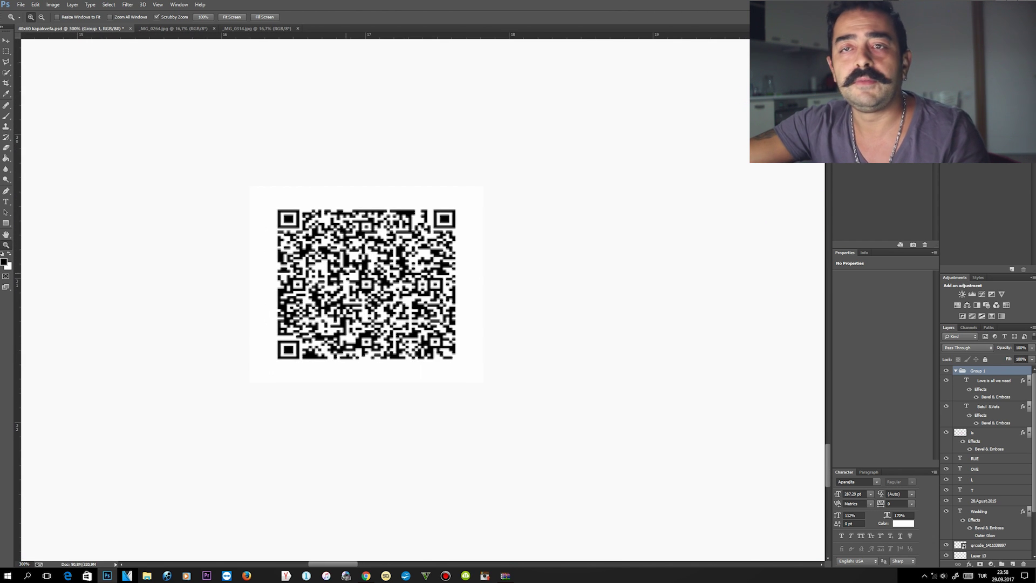